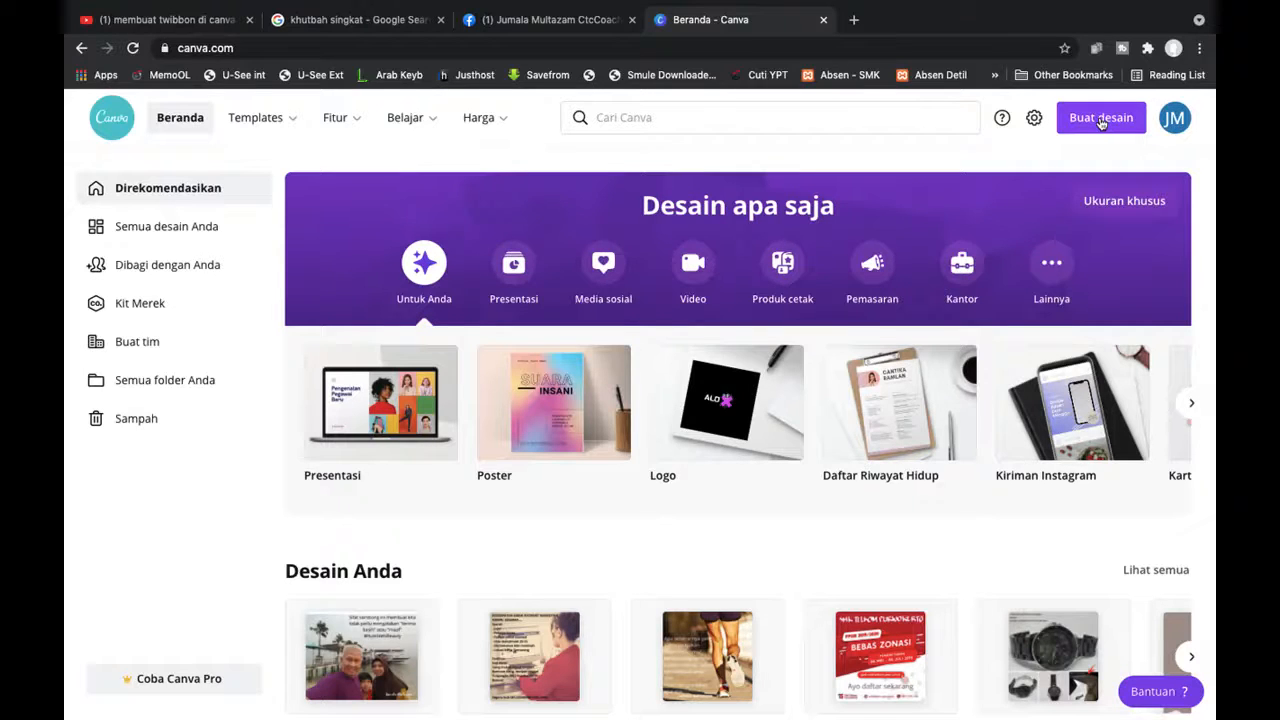
- Create a new custom-size design of 800 × 625 pixels and skip the introductory tour
click(1101, 119)
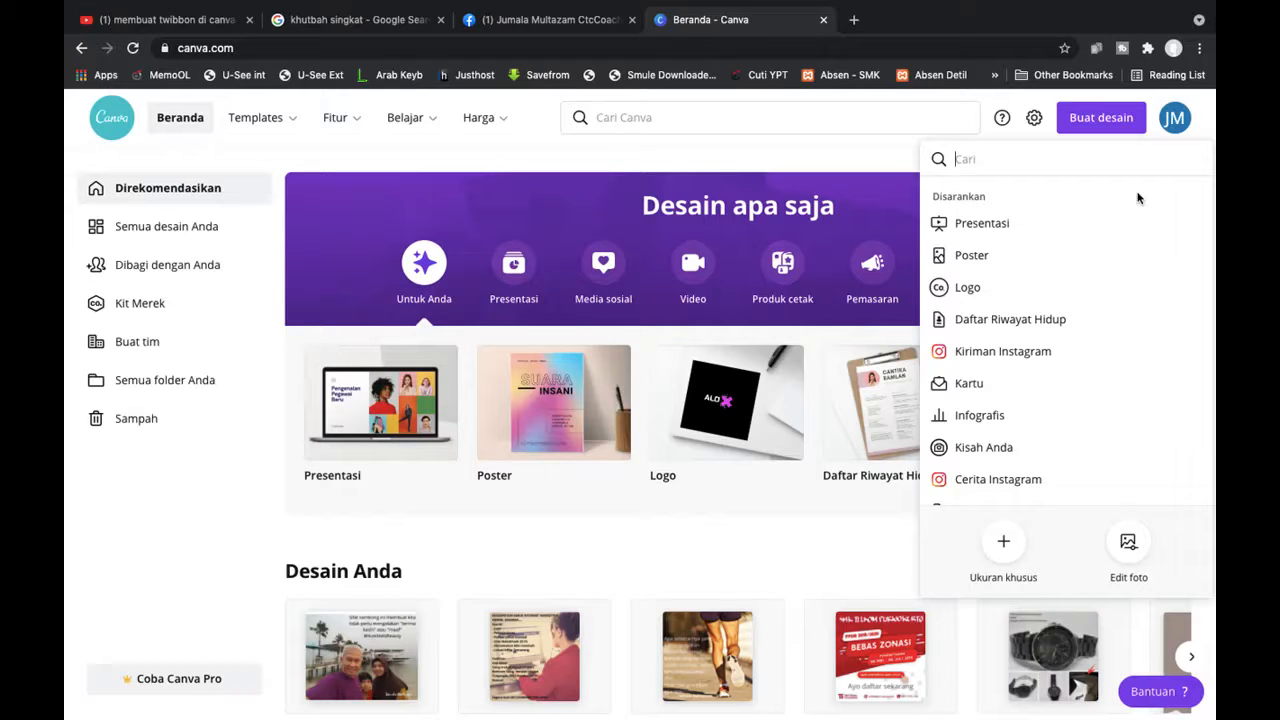
click(1004, 545)
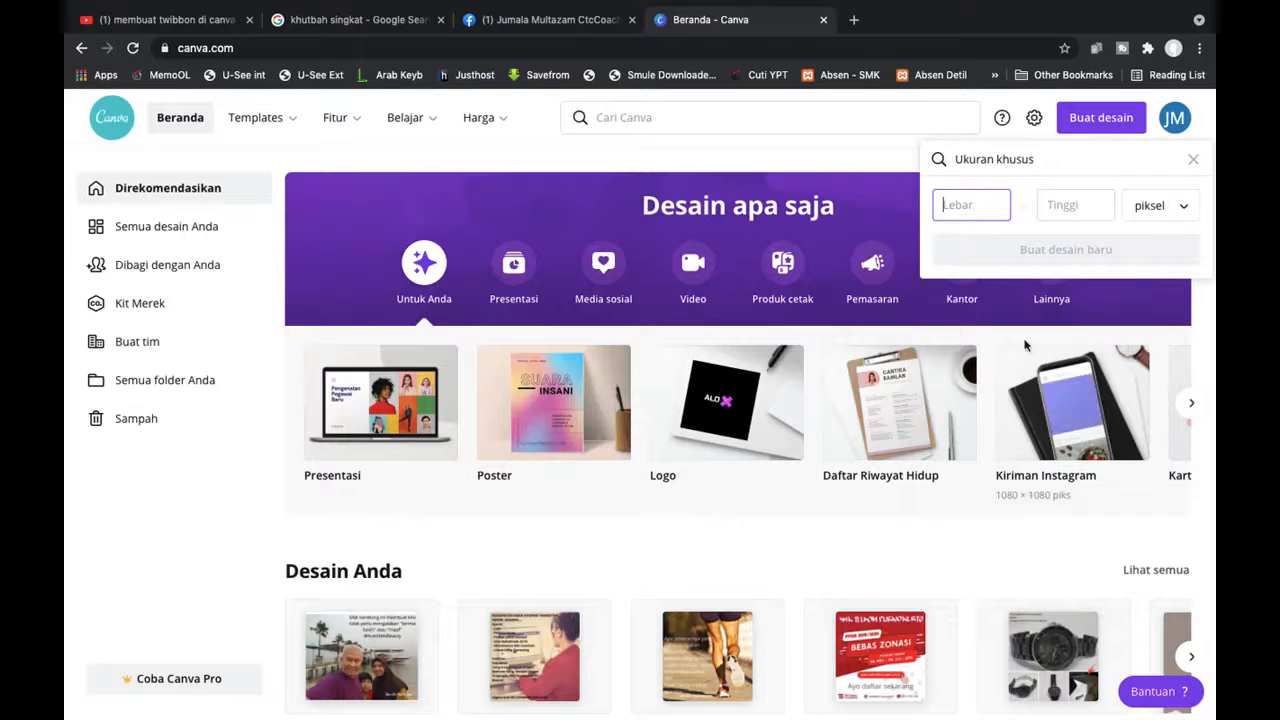
text(800)
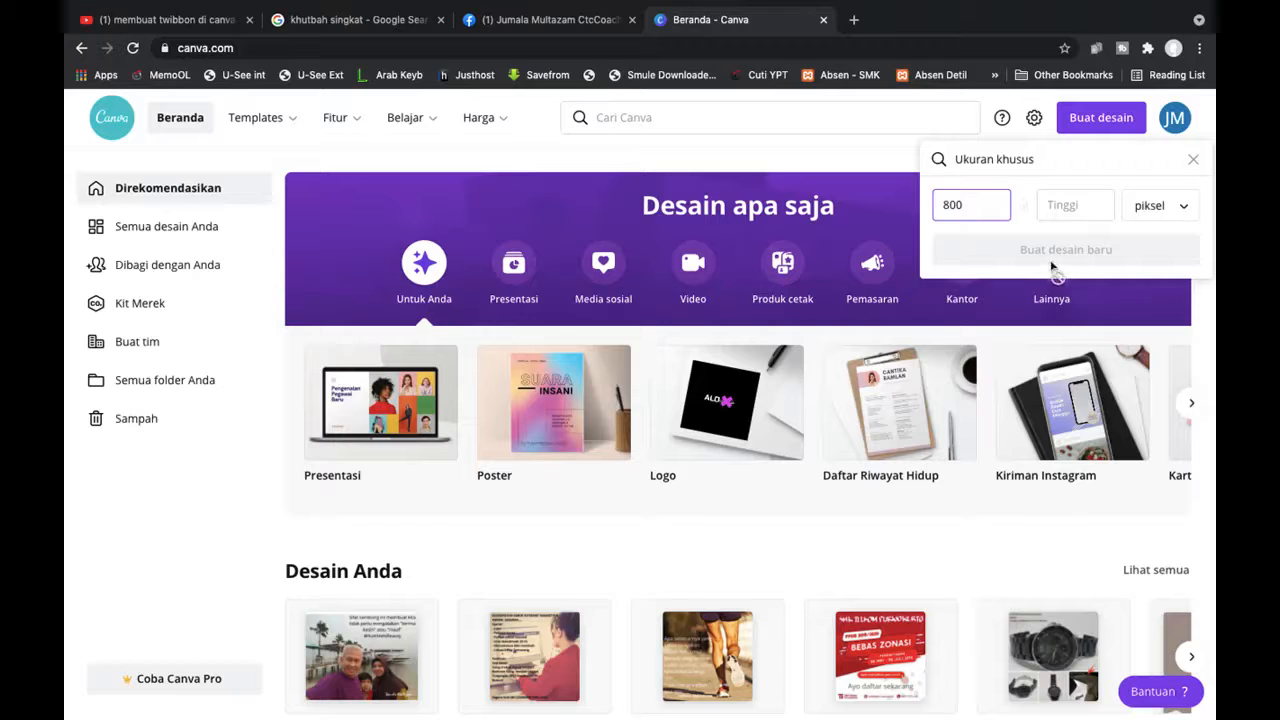
click(1080, 209)
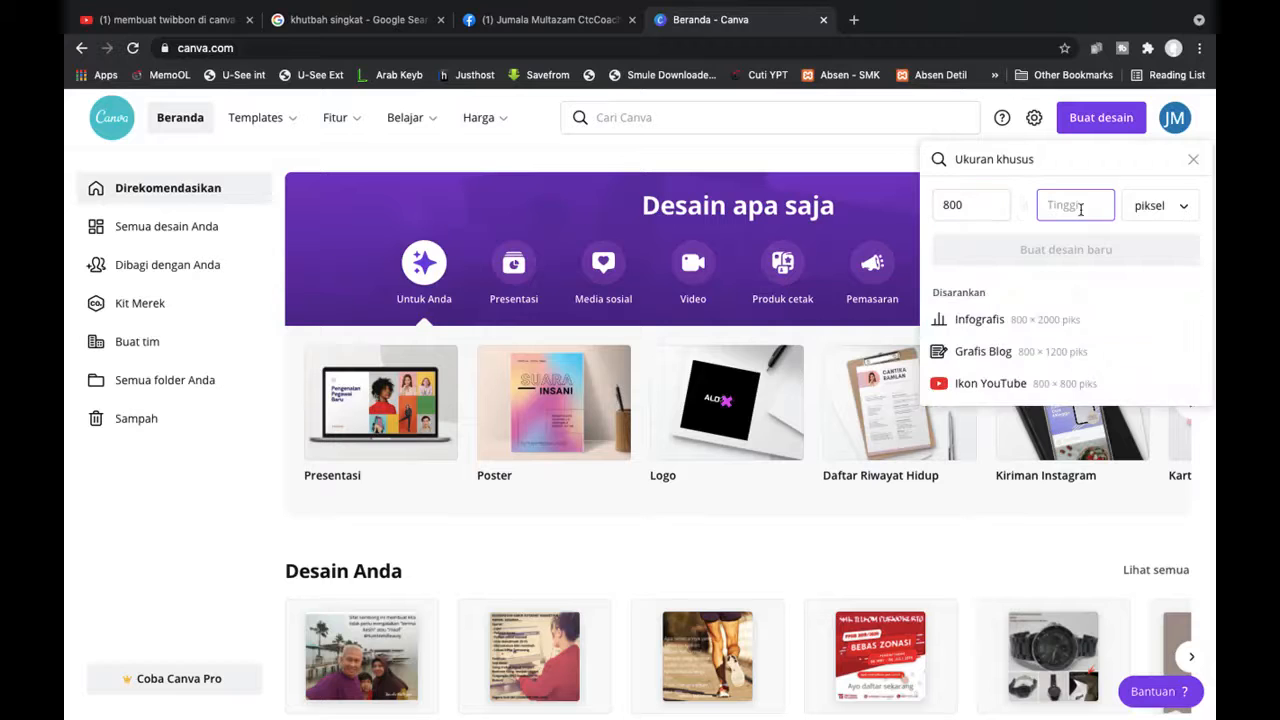
text(625)
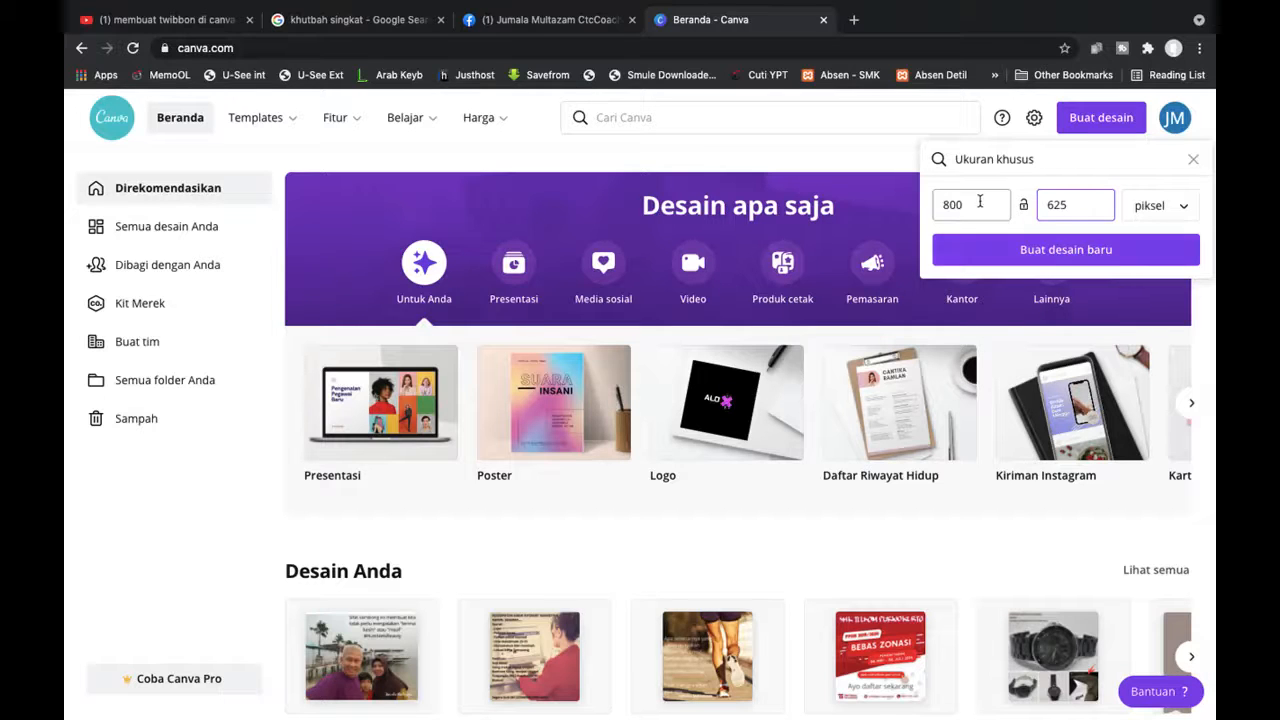
click(1066, 250)
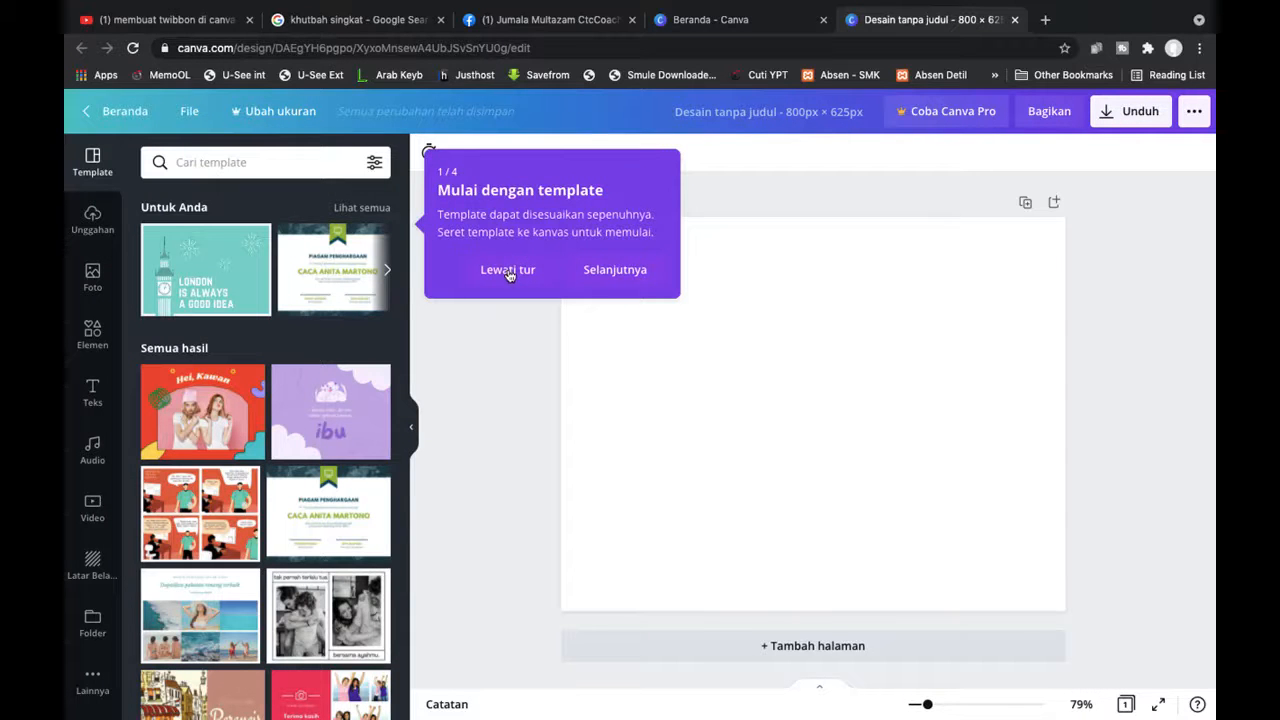
click(510, 271)
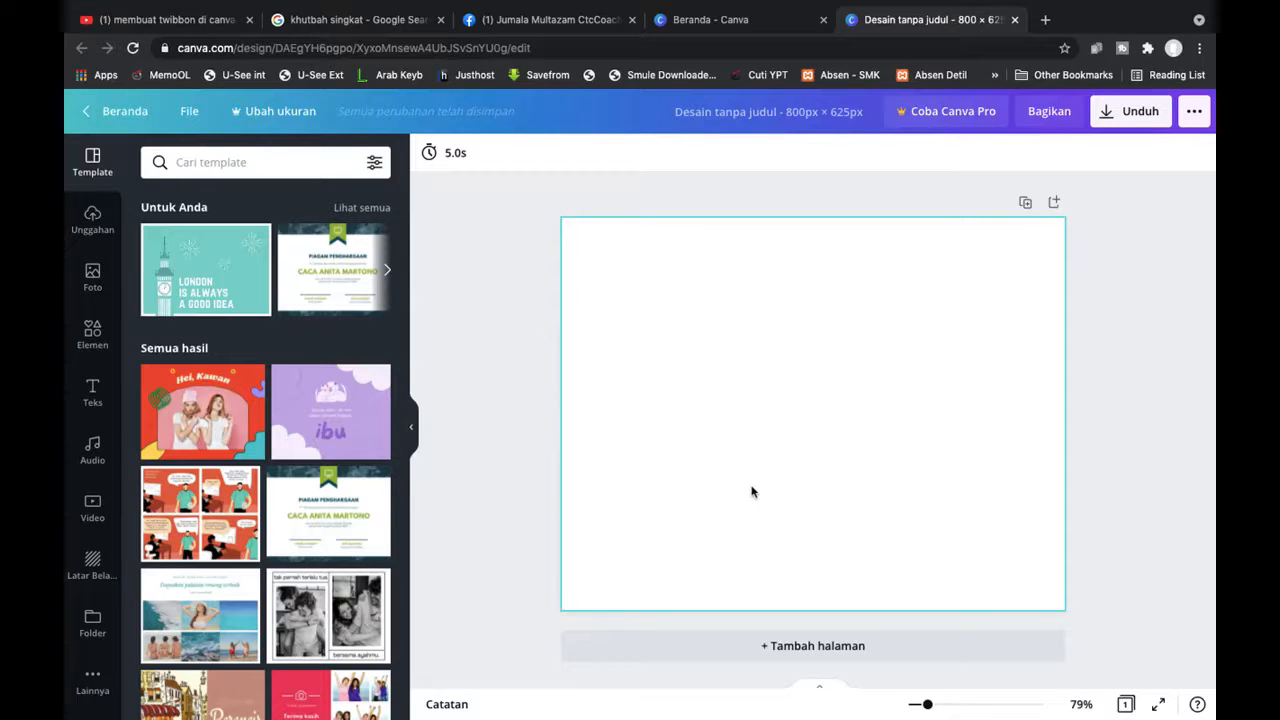
- Find the light-blue newborn greeting template with the round baby photo and elephant, and apply its first page to the design
scroll(258, 582, down, 5)
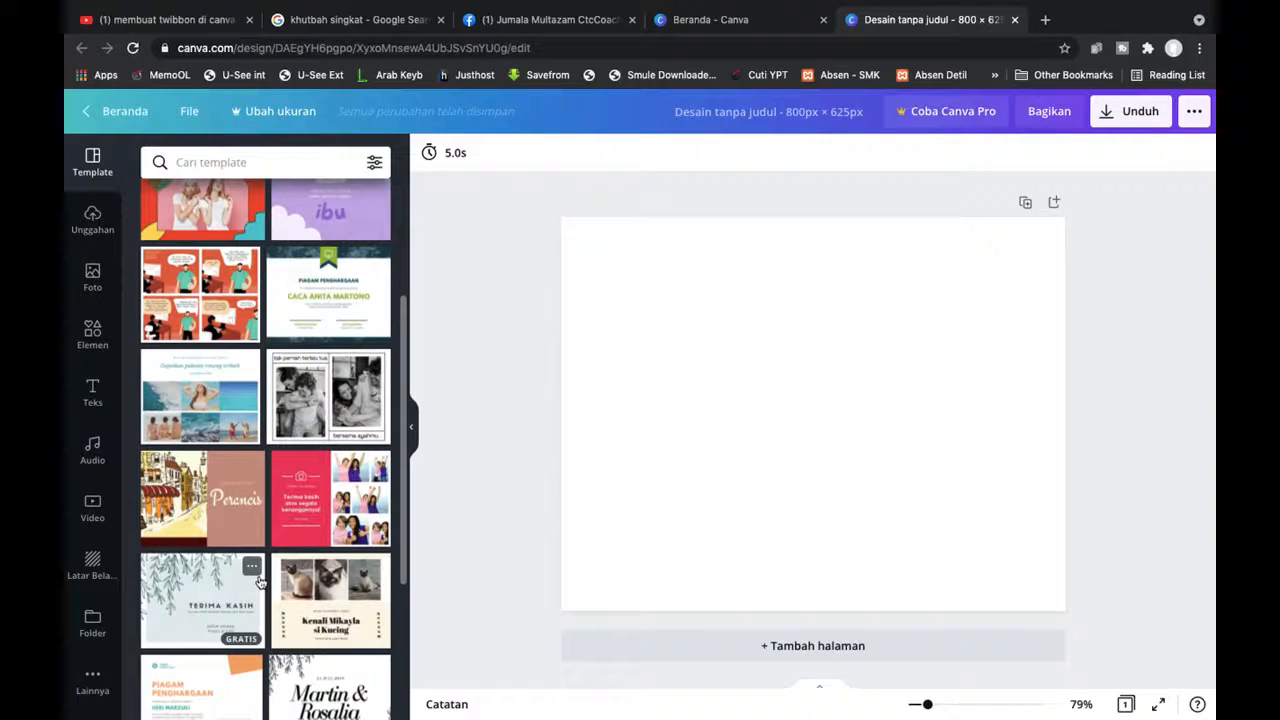
scroll(258, 582, down, 10)
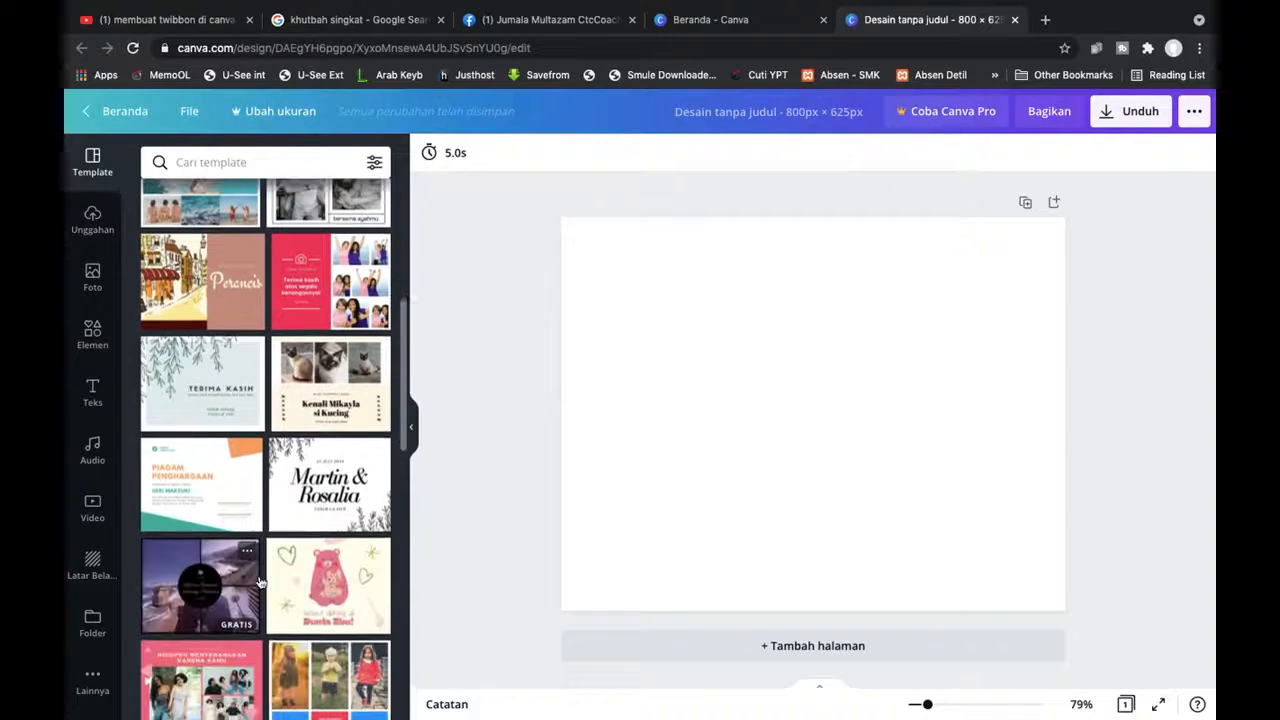
scroll(259, 575, down, 4)
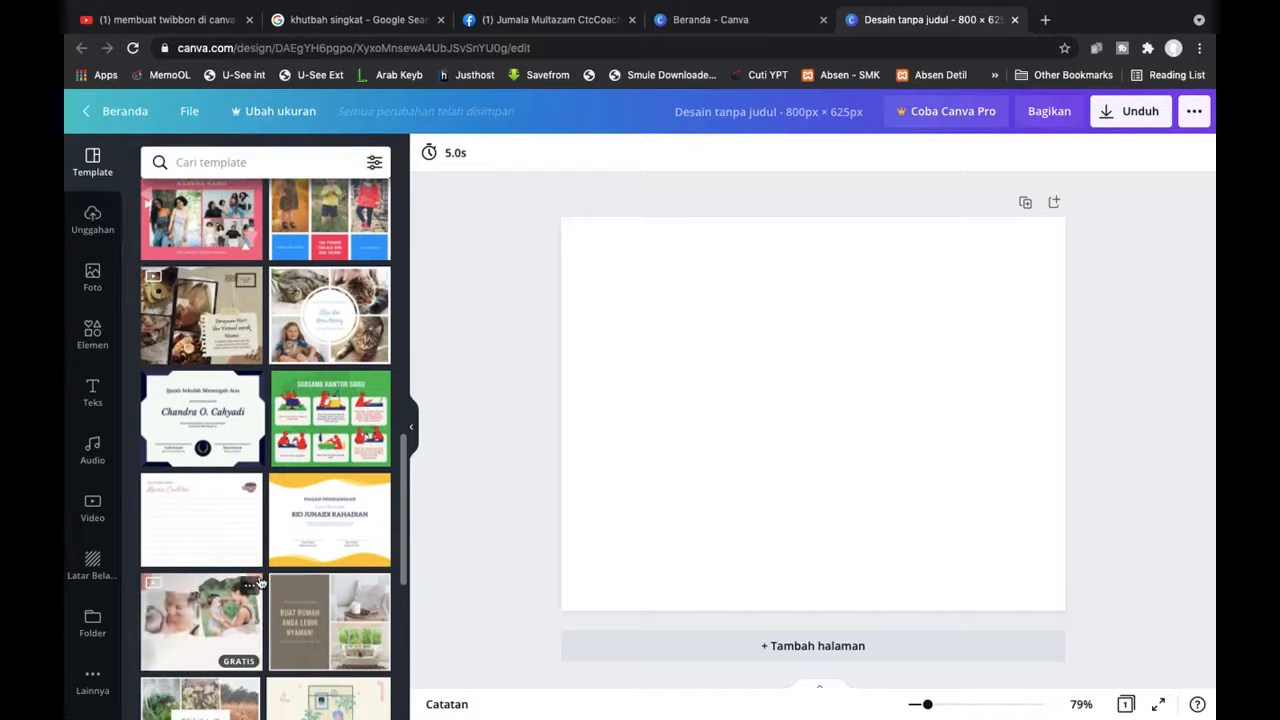
scroll(259, 582, down, 6)
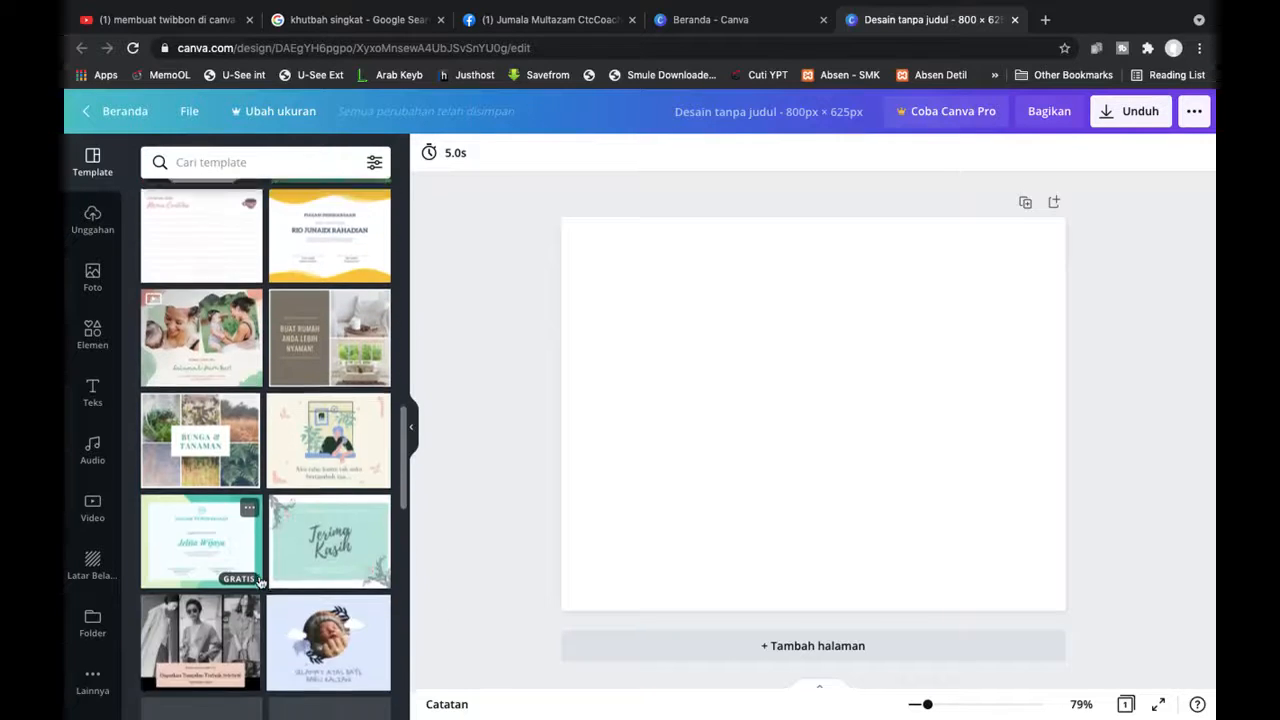
scroll(259, 582, down, 3)
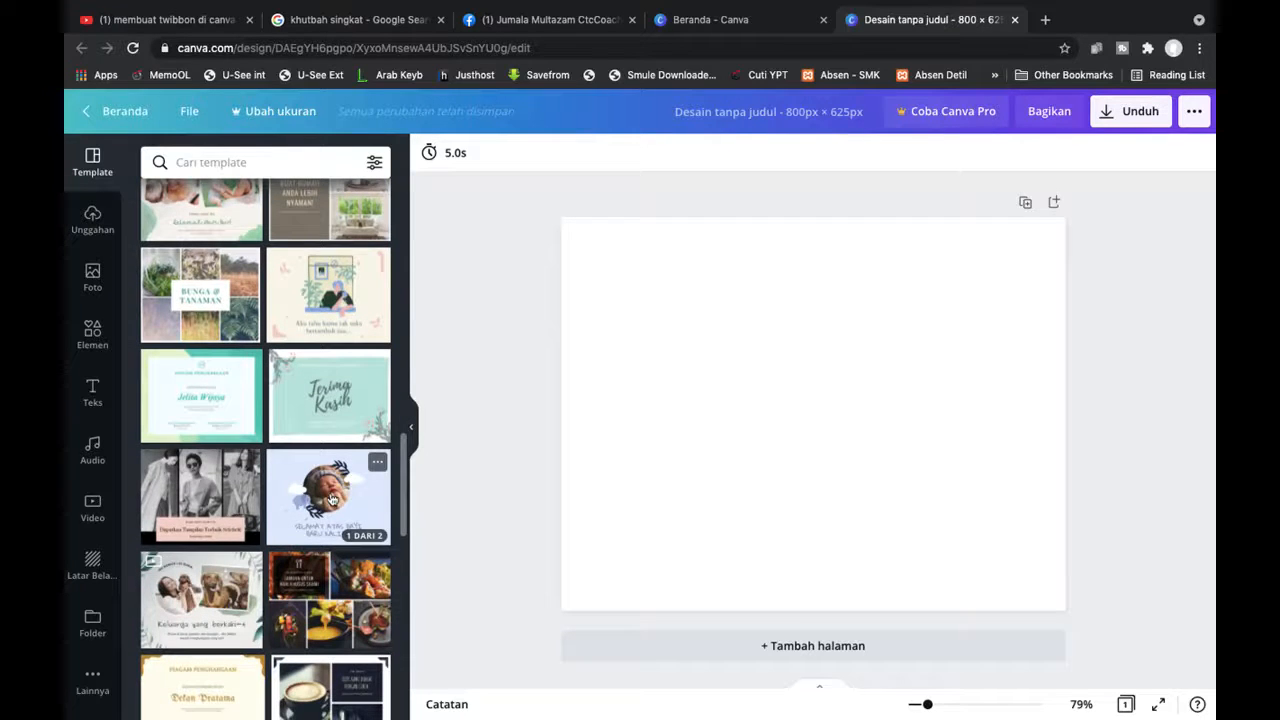
click(332, 500)
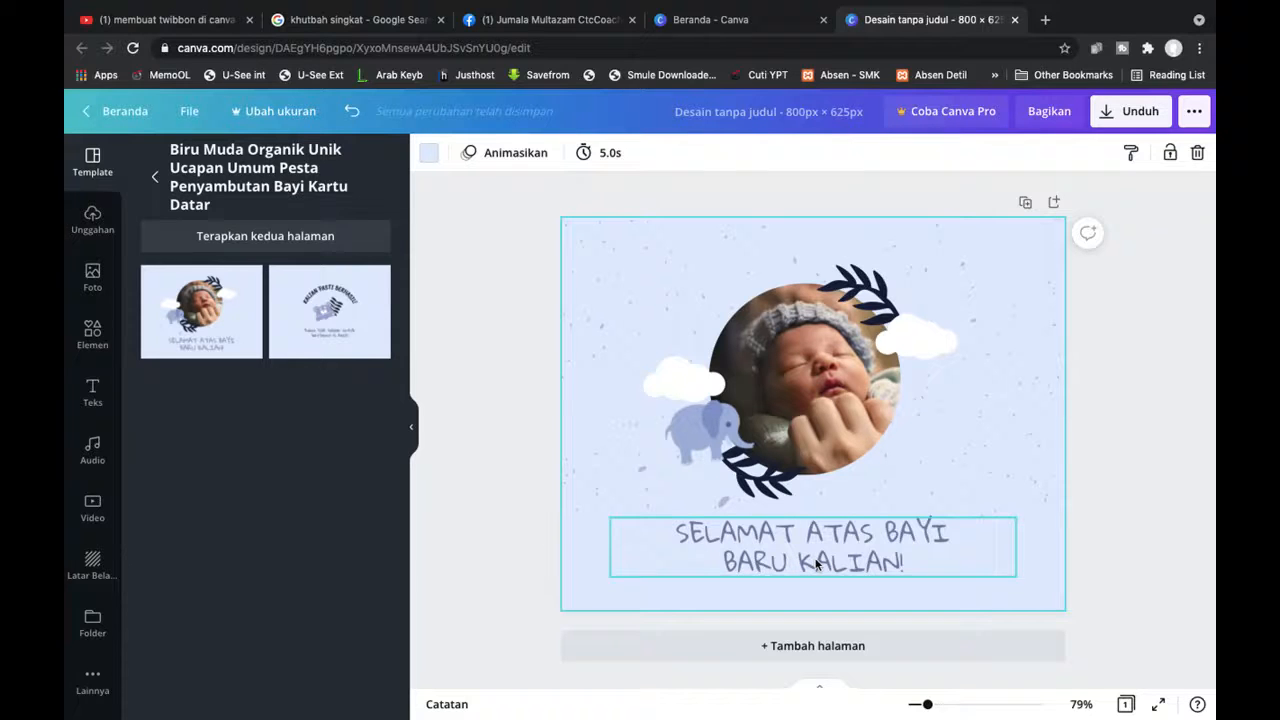
- Enlarge the circular photo frame to fill most of the card and delete the sample baby photo inside it
click(843, 410)
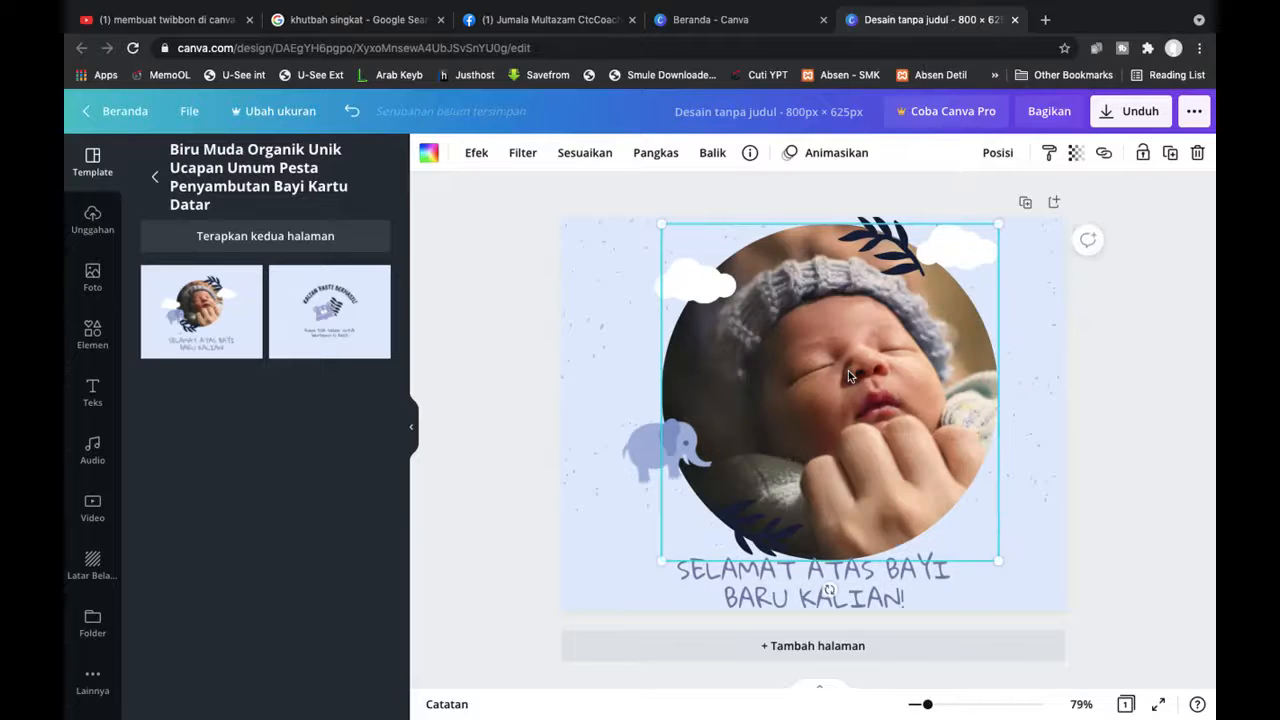
click(1108, 346)
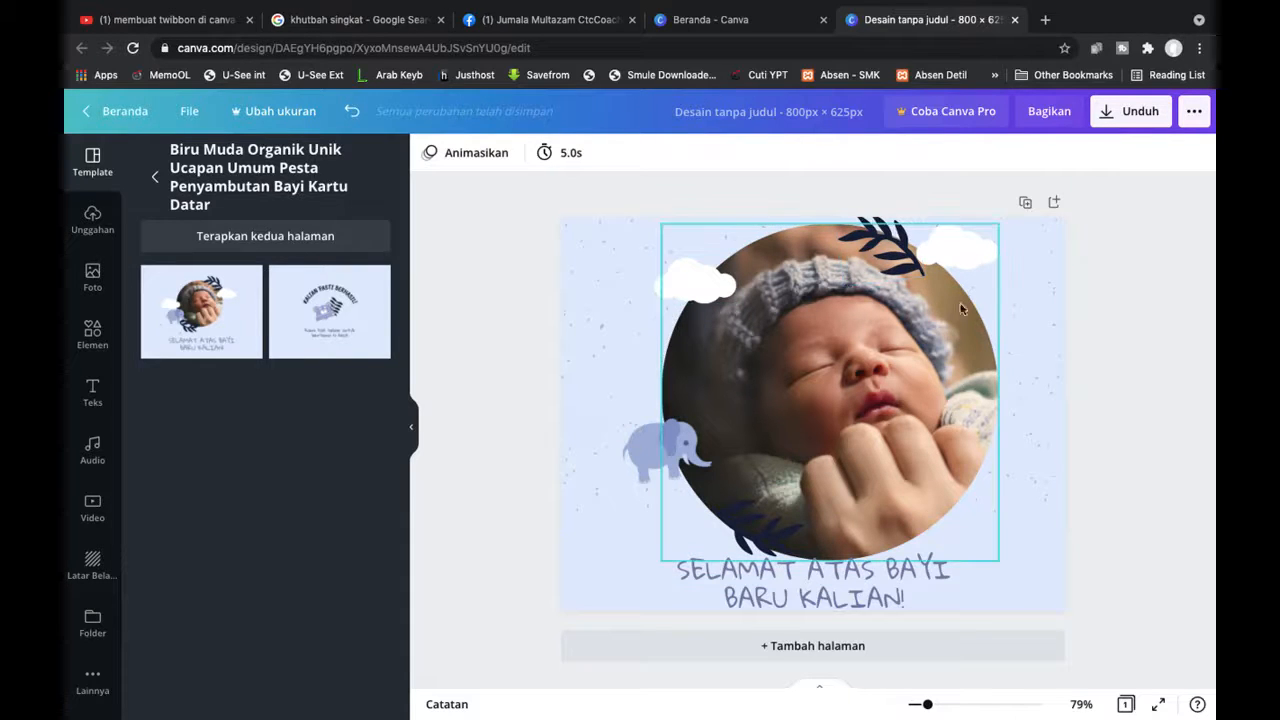
click(794, 351)
key(Delete)
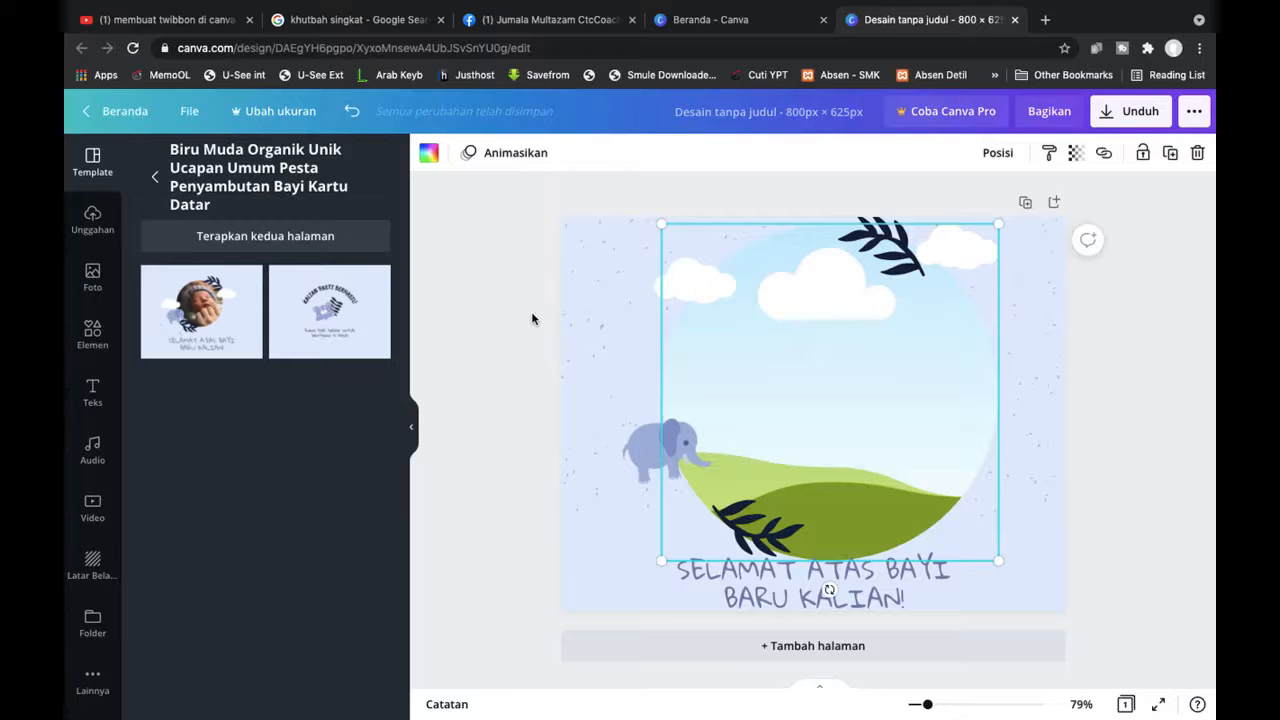
- Switch to Finder and open the 7 KB baby portrait JPEG from a subfolder of MyPictures in Preview
key(ctrl+Up)
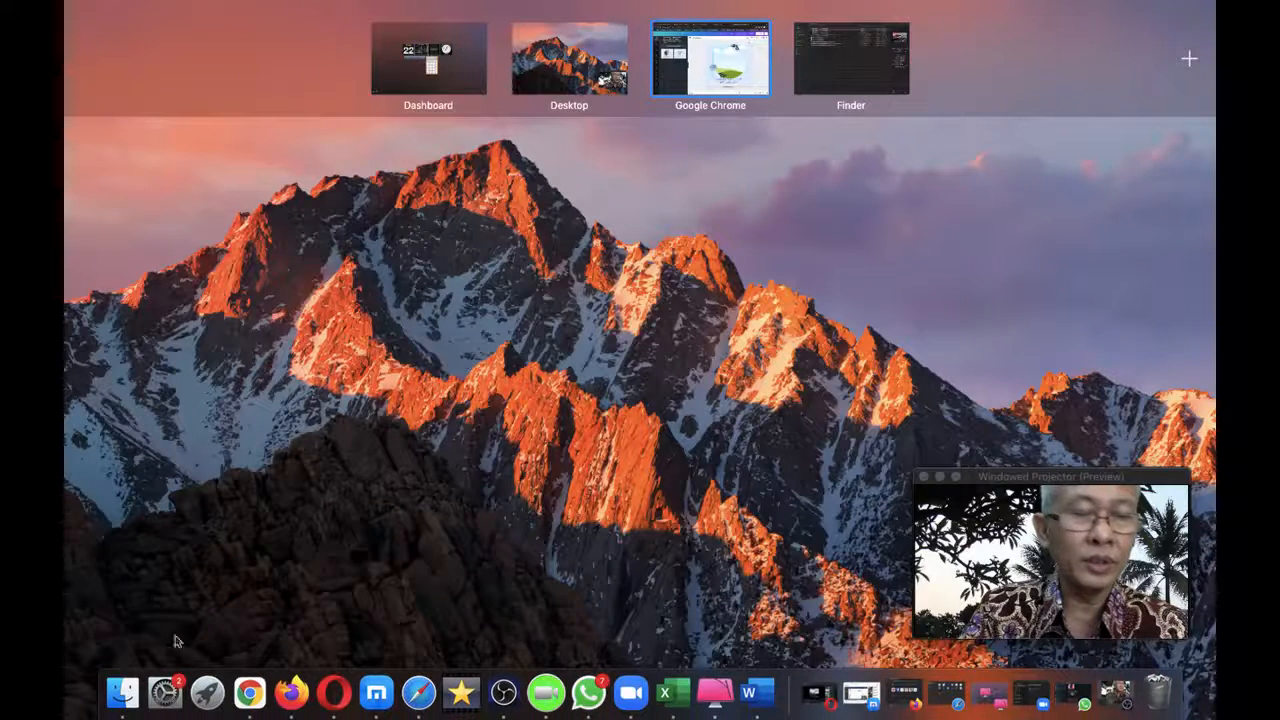
click(155, 300)
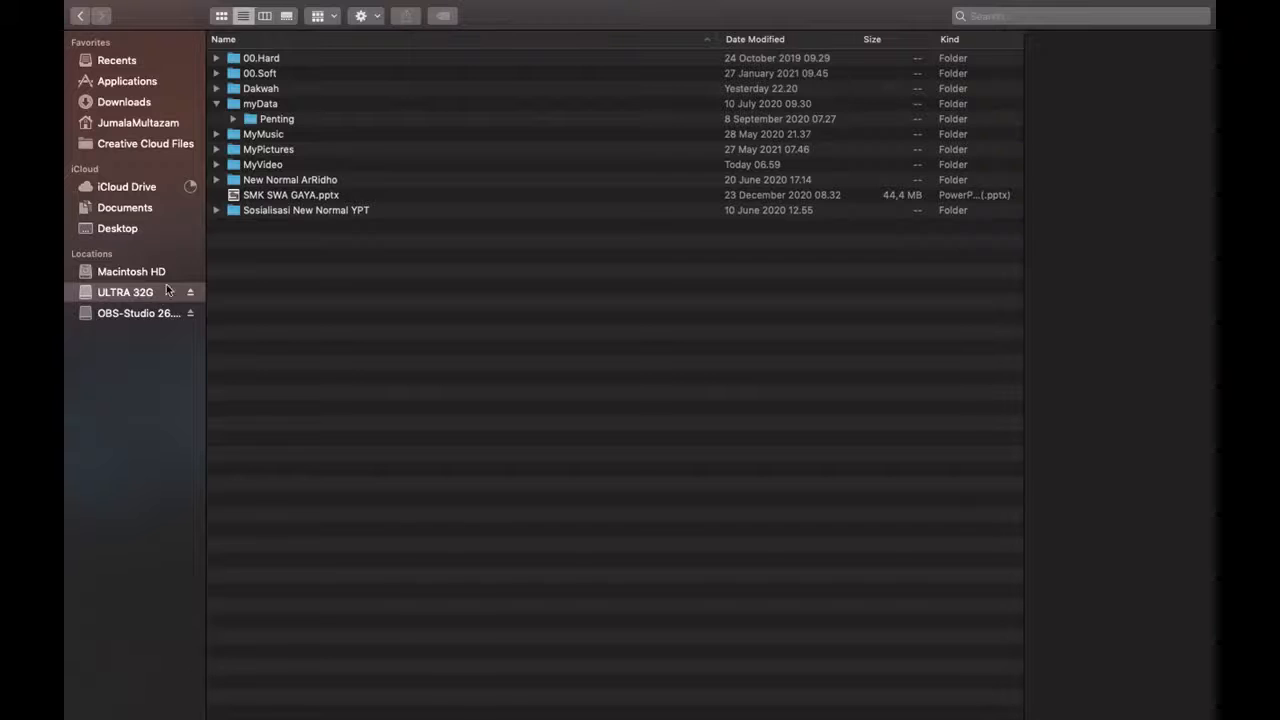
click(296, 155)
double_click(296, 152)
double_click(266, 89)
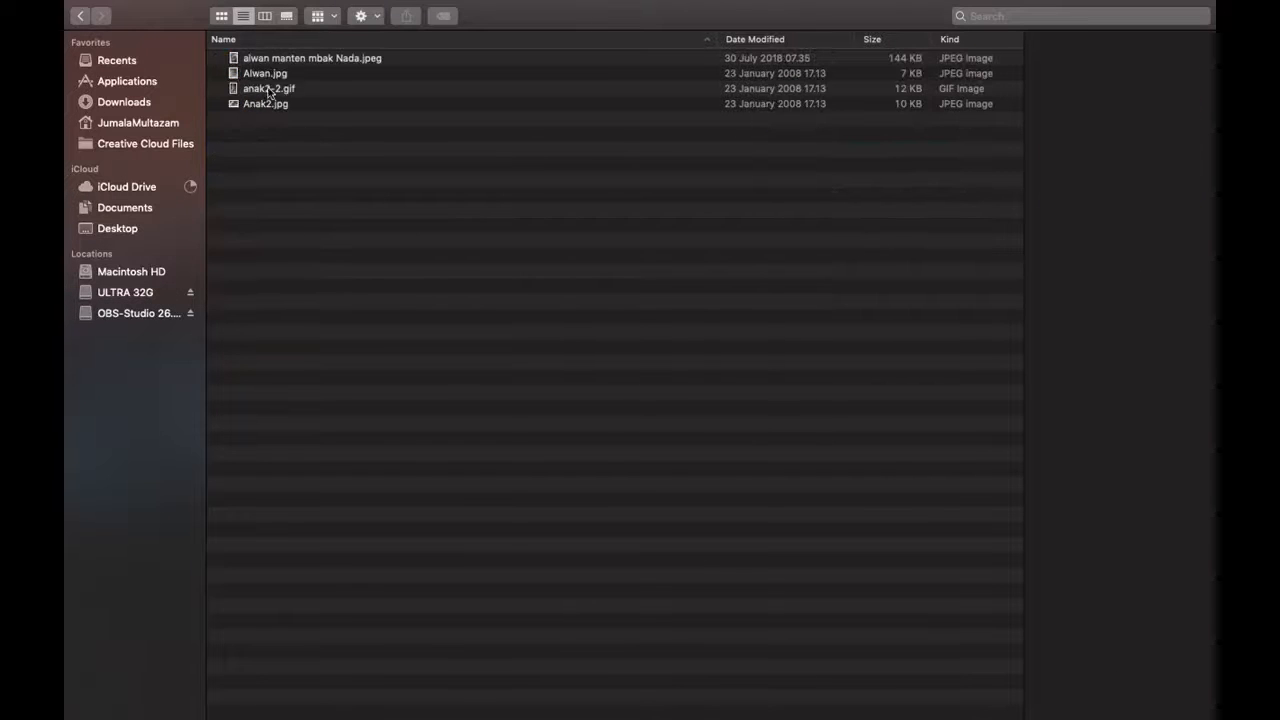
click(270, 81)
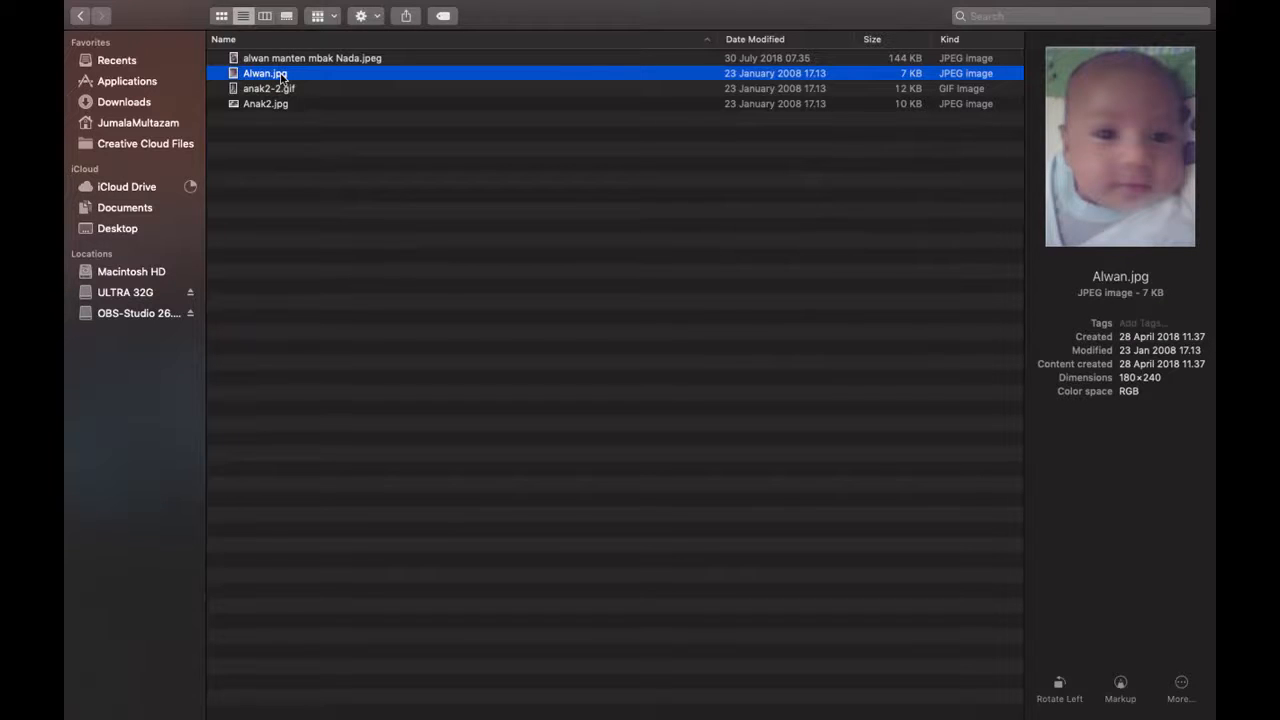
double_click(281, 77)
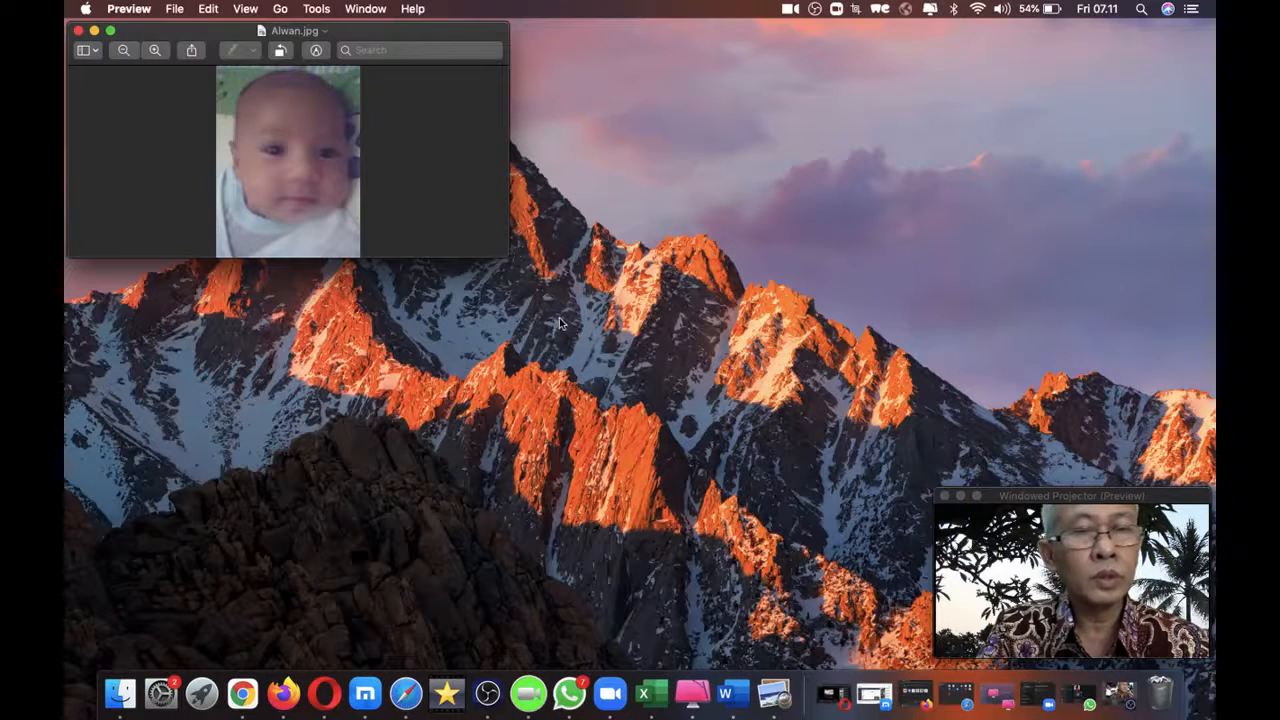
- Enlarge the Preview window, copy the entire baby portrait and minimise the window
drag(505, 255, 746, 453)
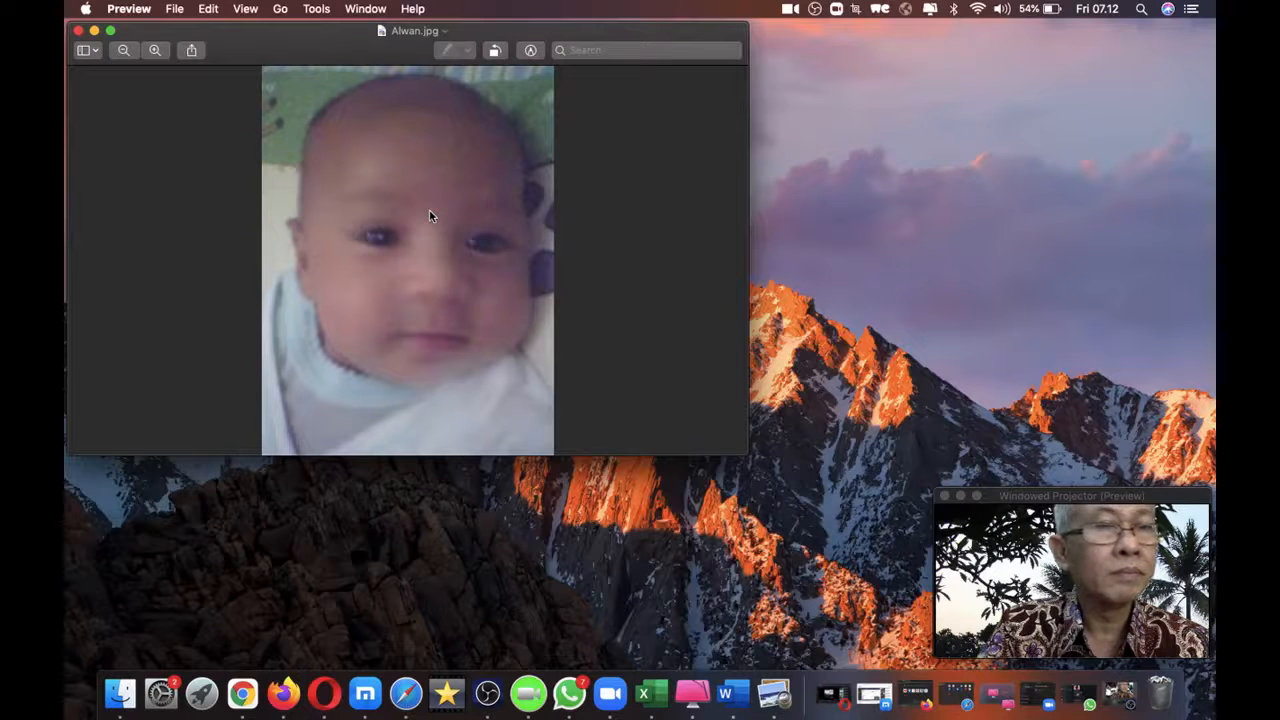
click(207, 9)
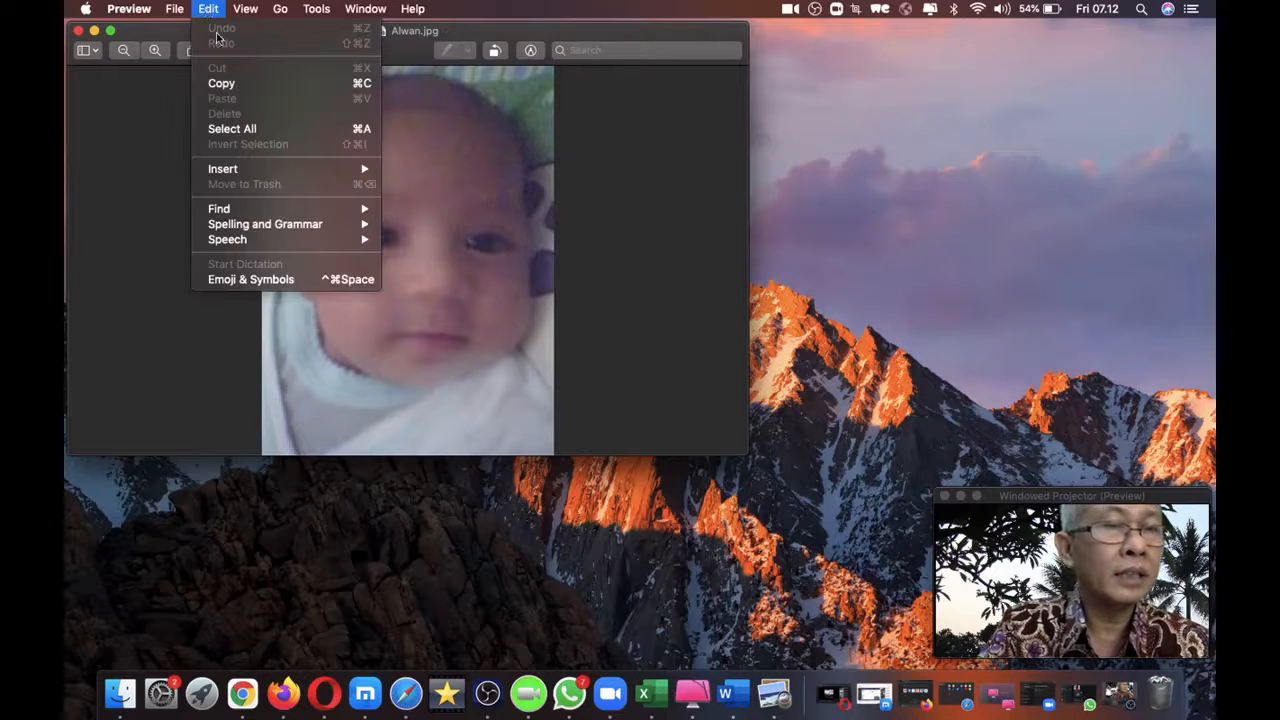
click(238, 129)
click(207, 9)
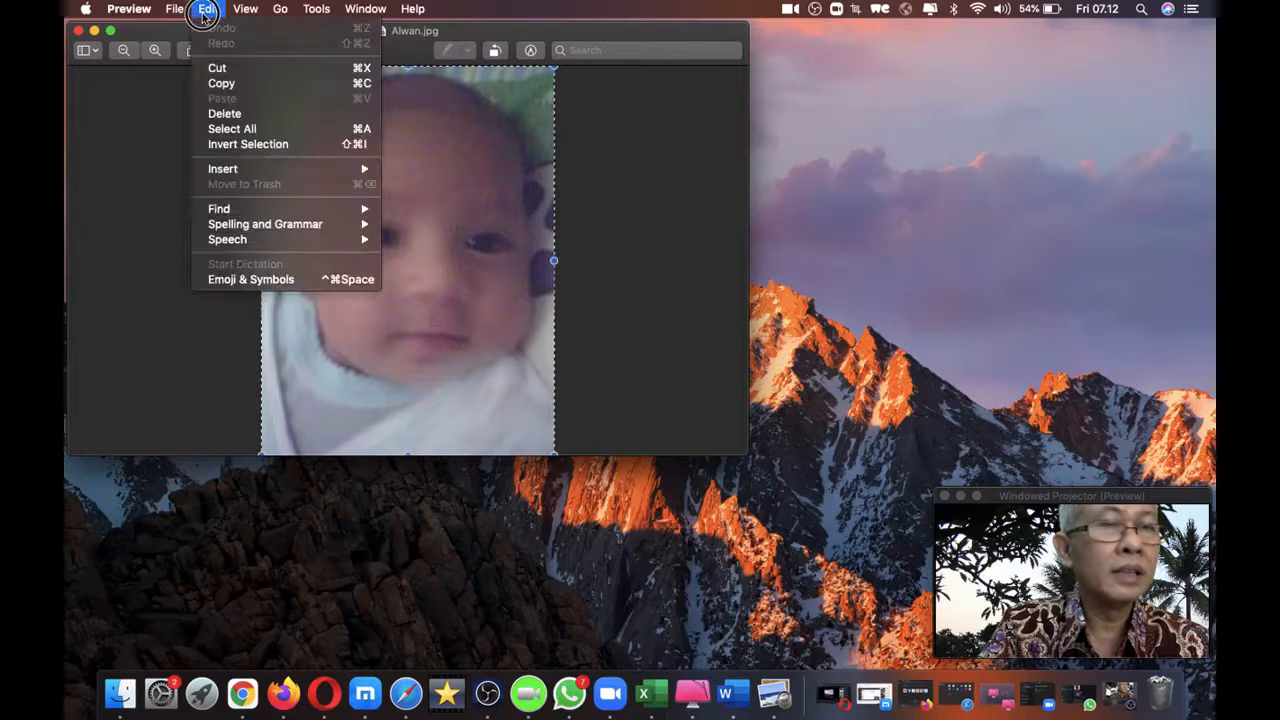
click(220, 84)
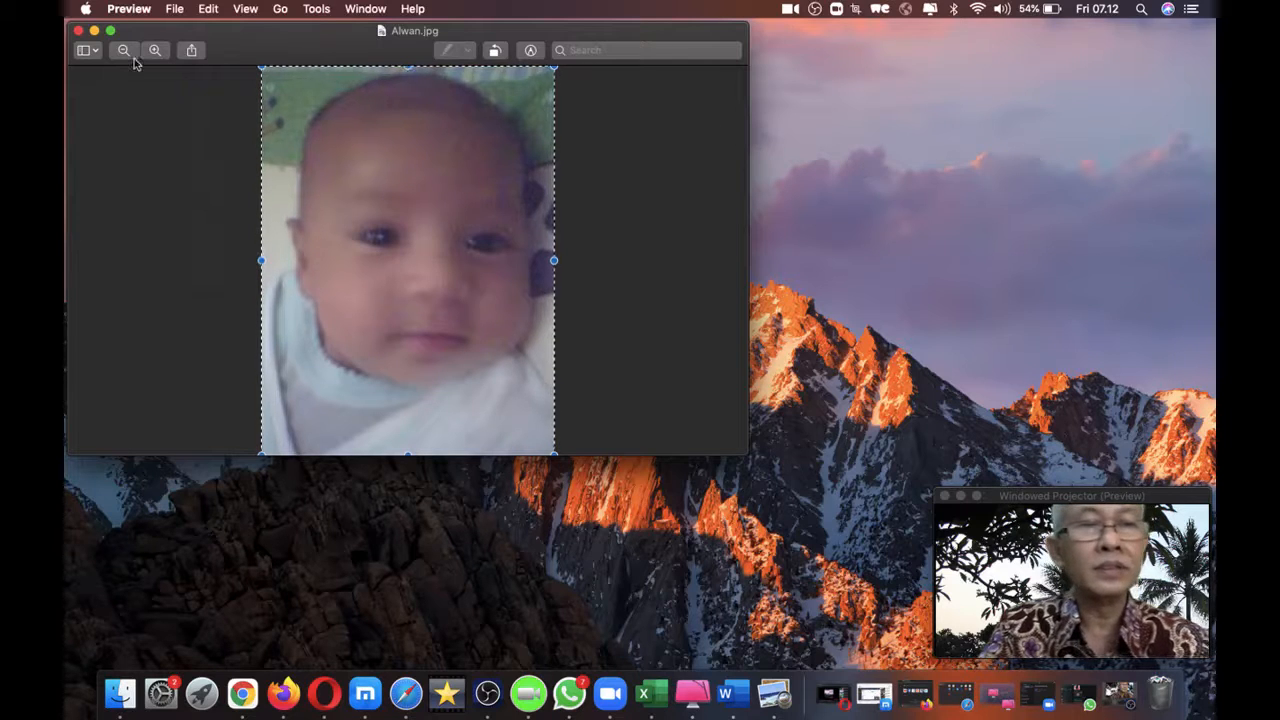
click(95, 32)
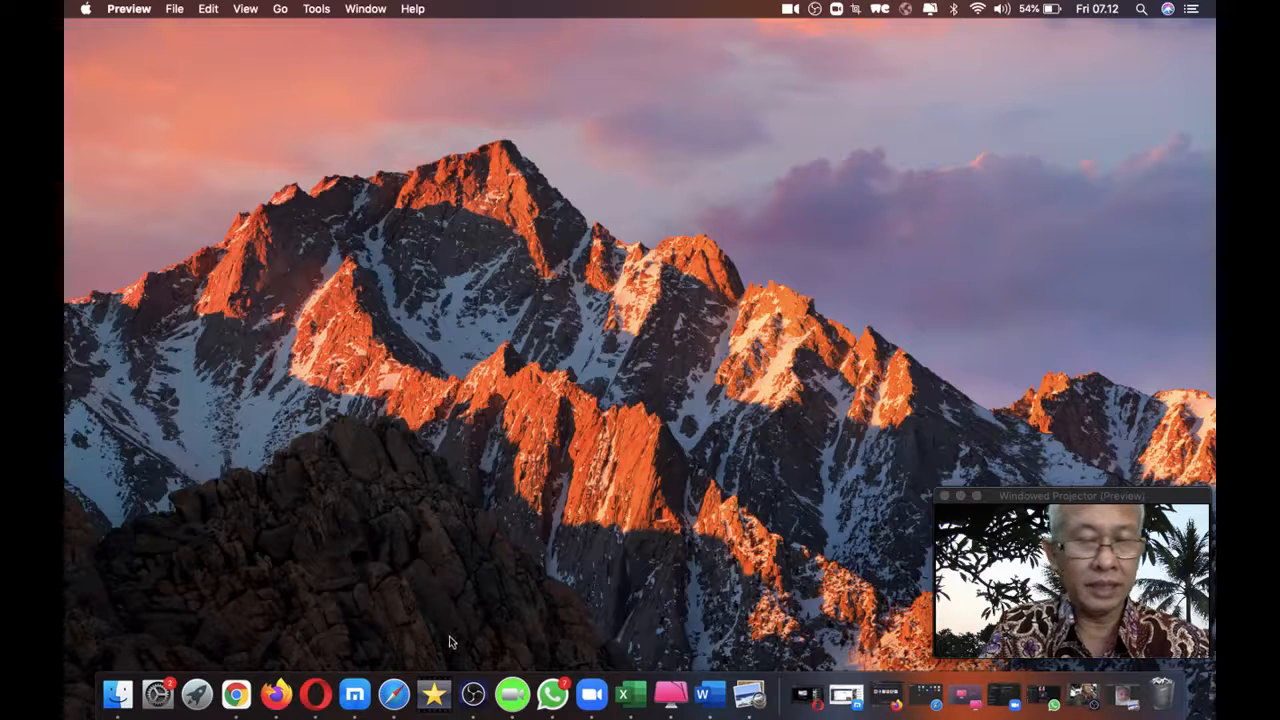
- Switch back to Canva in Chrome, paste the copied portrait, enlarge it and place it inside the empty circular frame
click(227, 676)
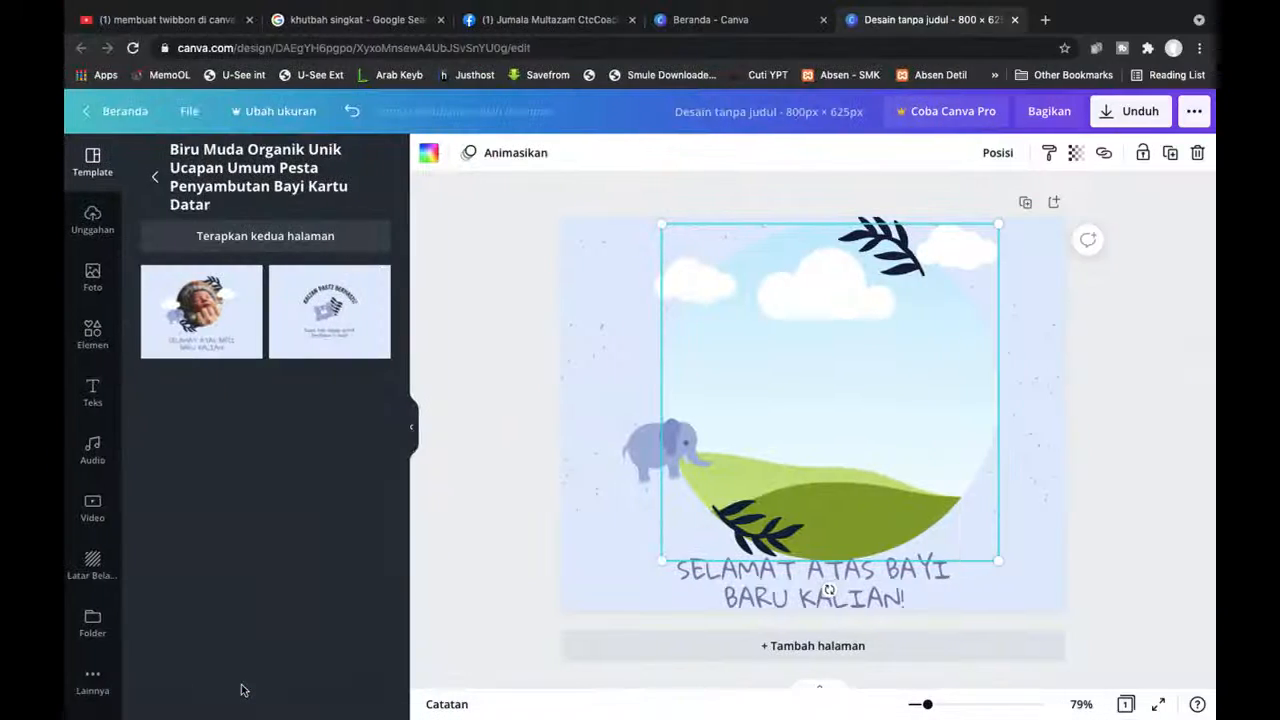
click(536, 361)
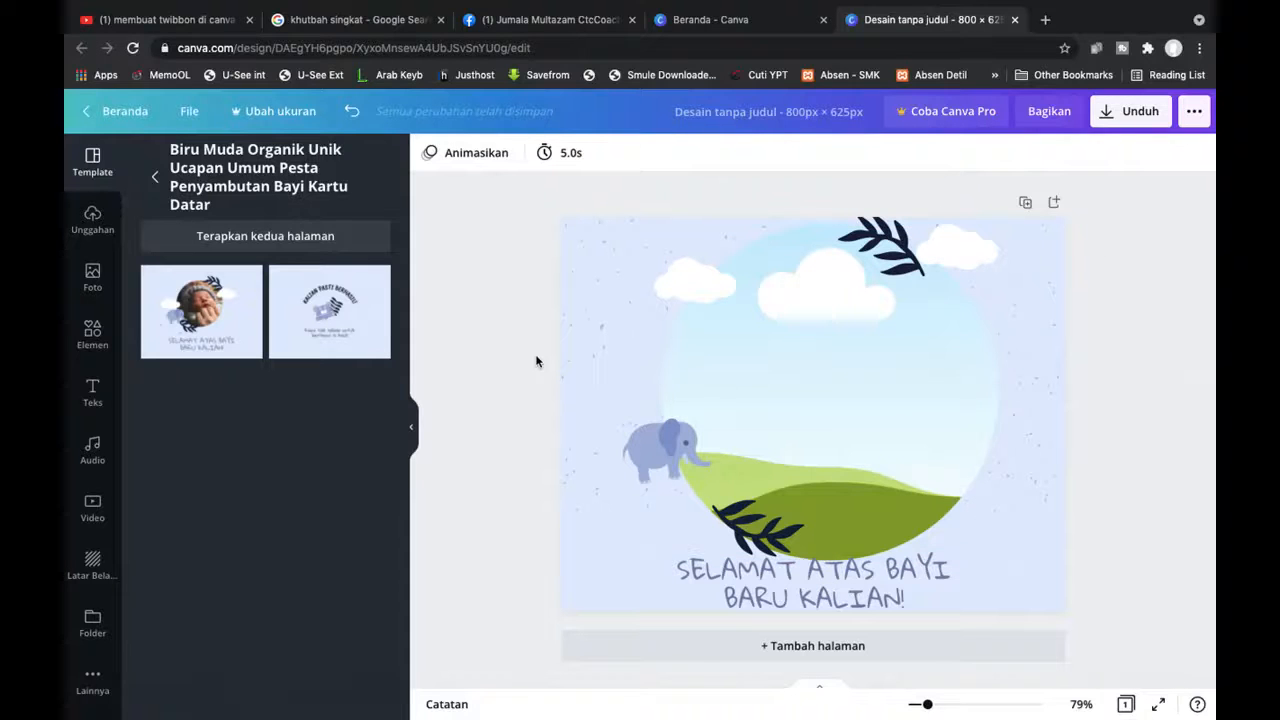
key(super+v)
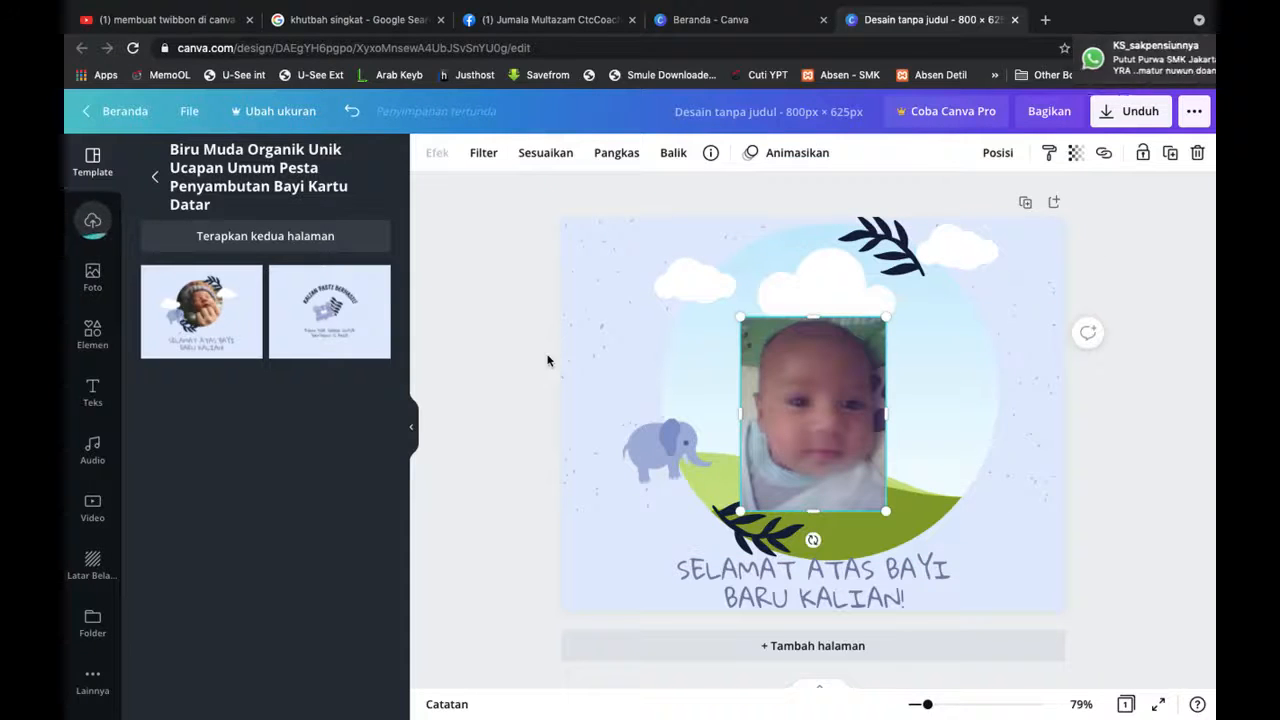
drag(740, 317, 550, 230)
drag(715, 290, 791, 350)
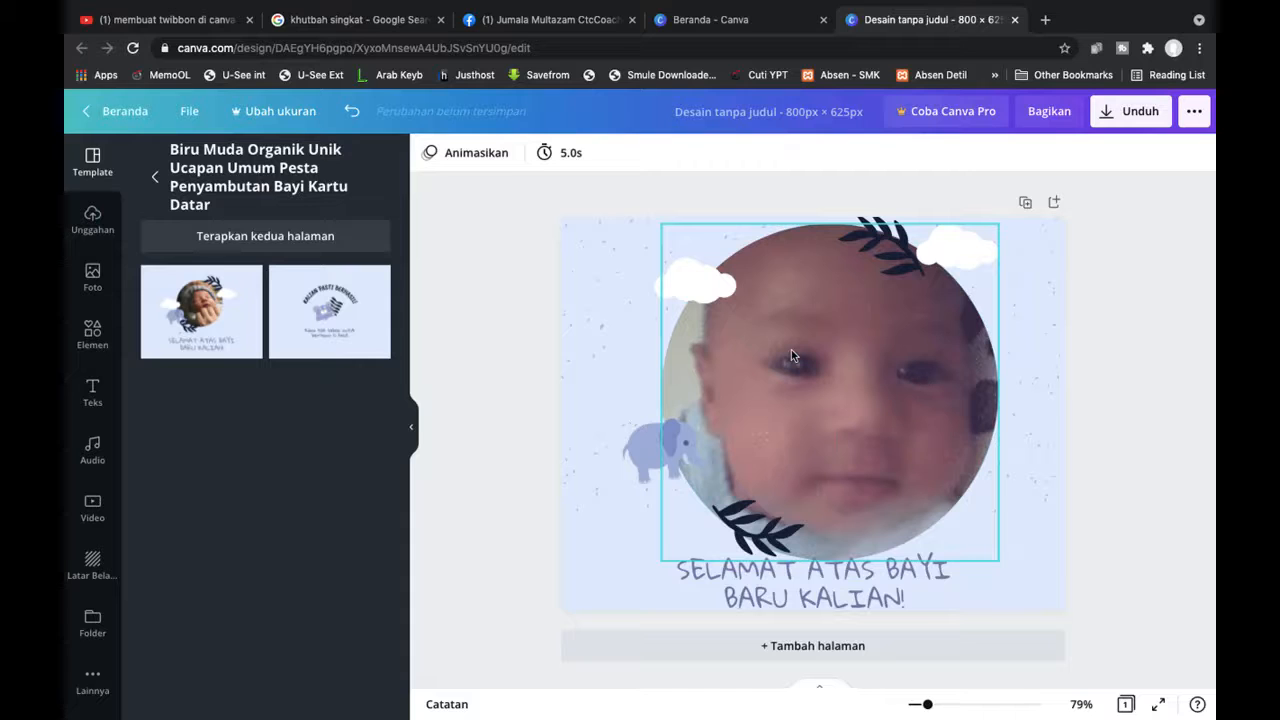
click(1113, 355)
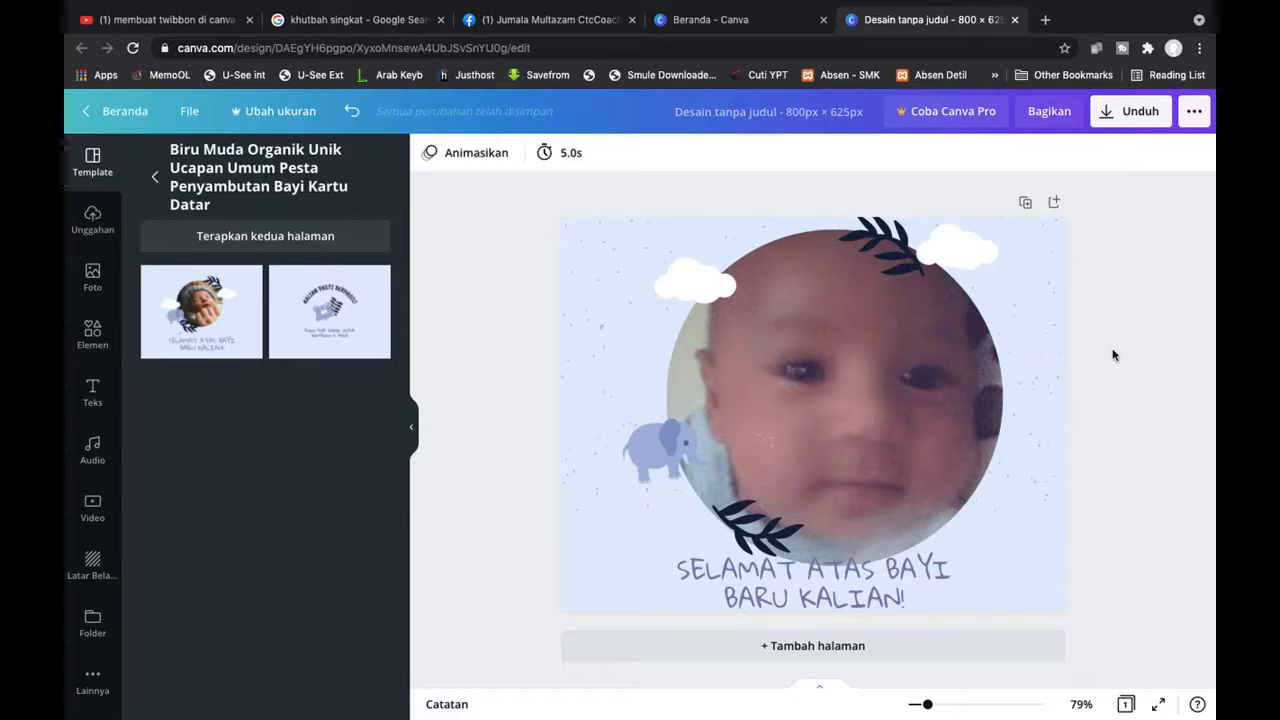
- Shrink and recentre the circular portrait above the greeting text, and nudge the upper leaf sprig down onto its edge
click(791, 278)
drag(666, 230, 719, 282)
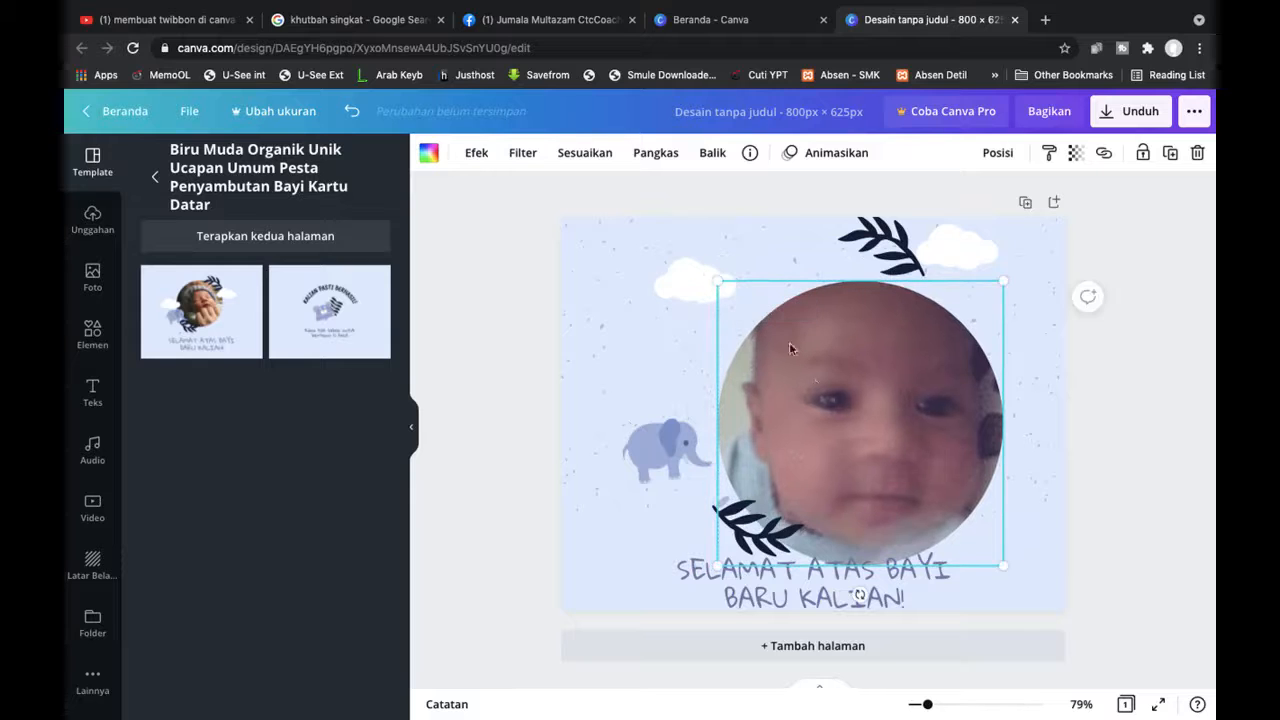
drag(833, 398, 818, 372)
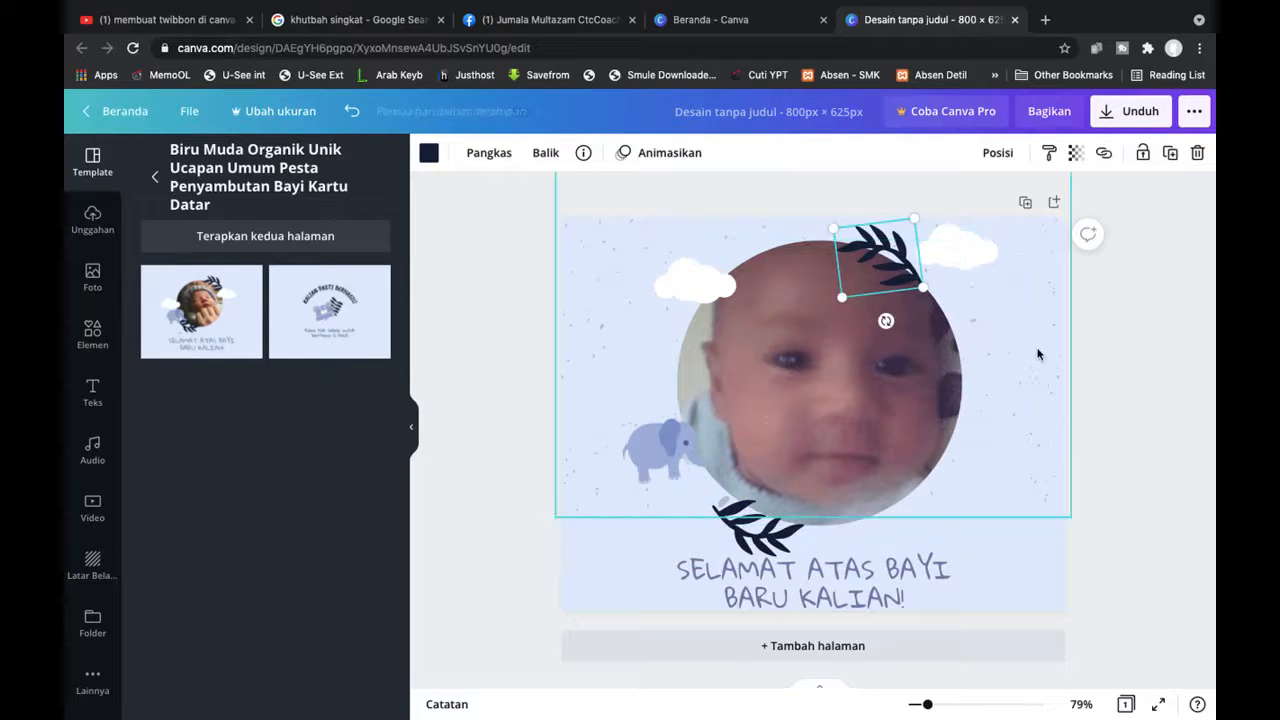
click(1037, 351)
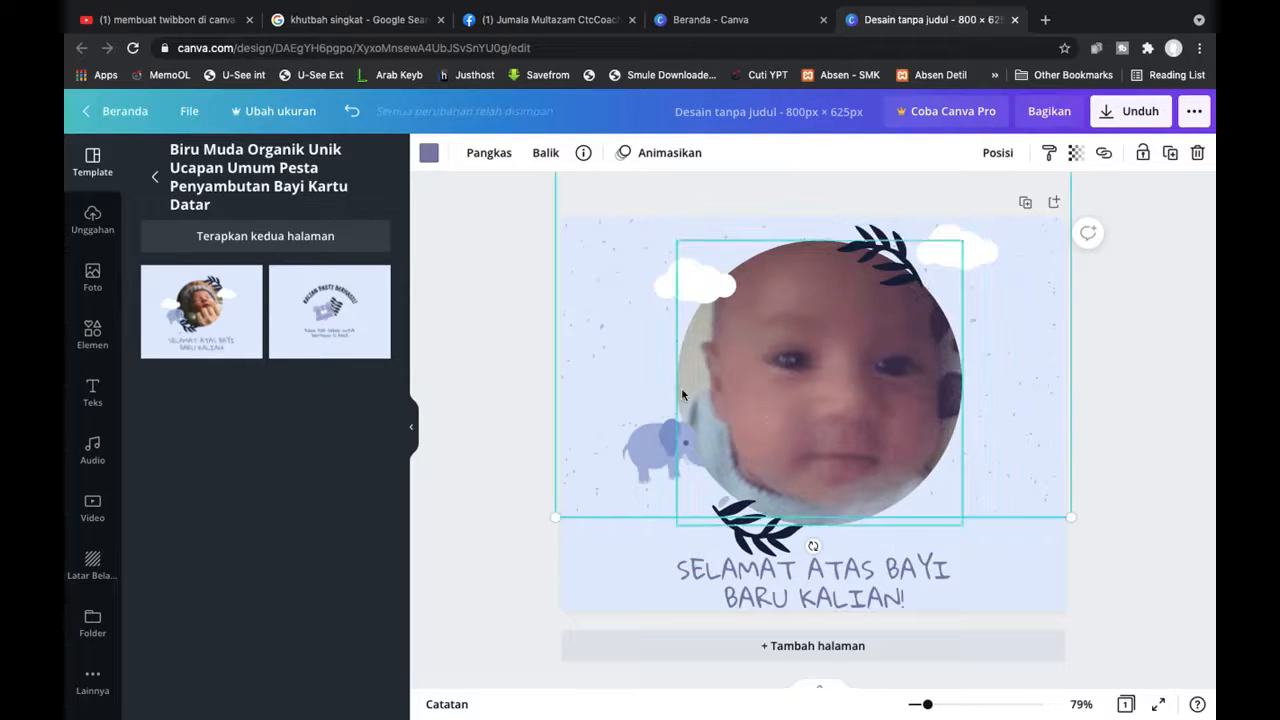
click(575, 550)
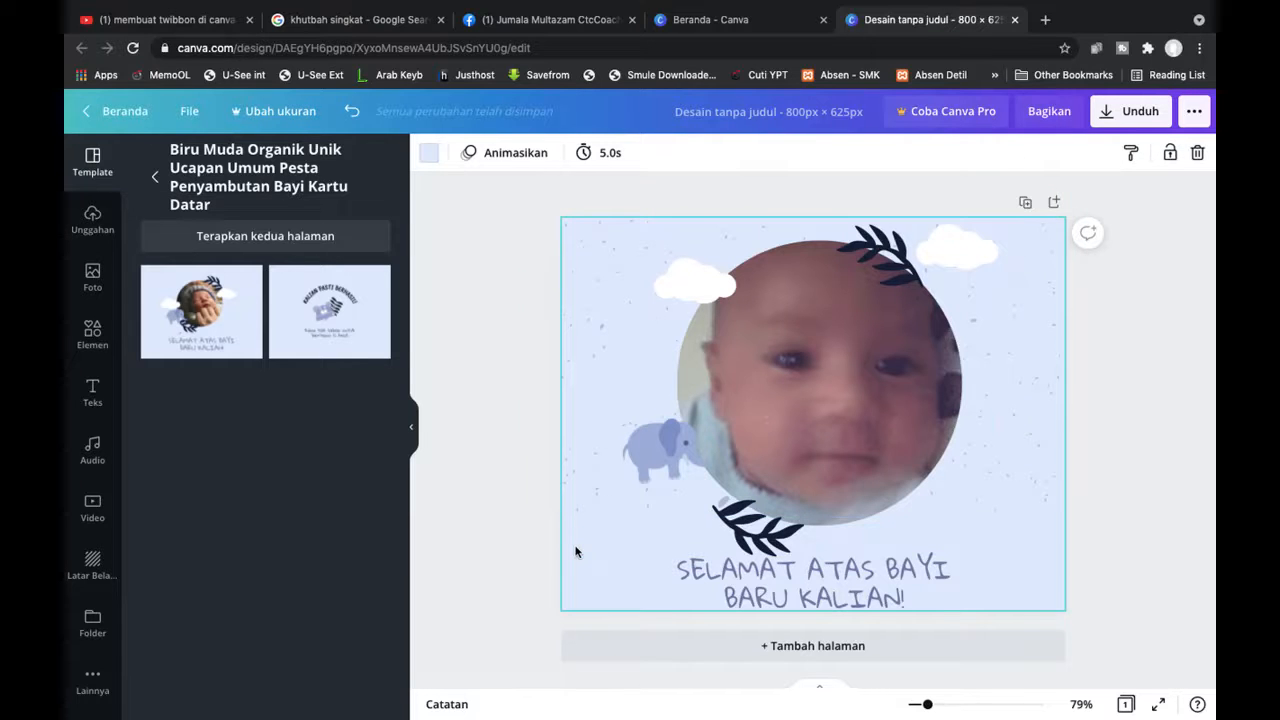
click(626, 302)
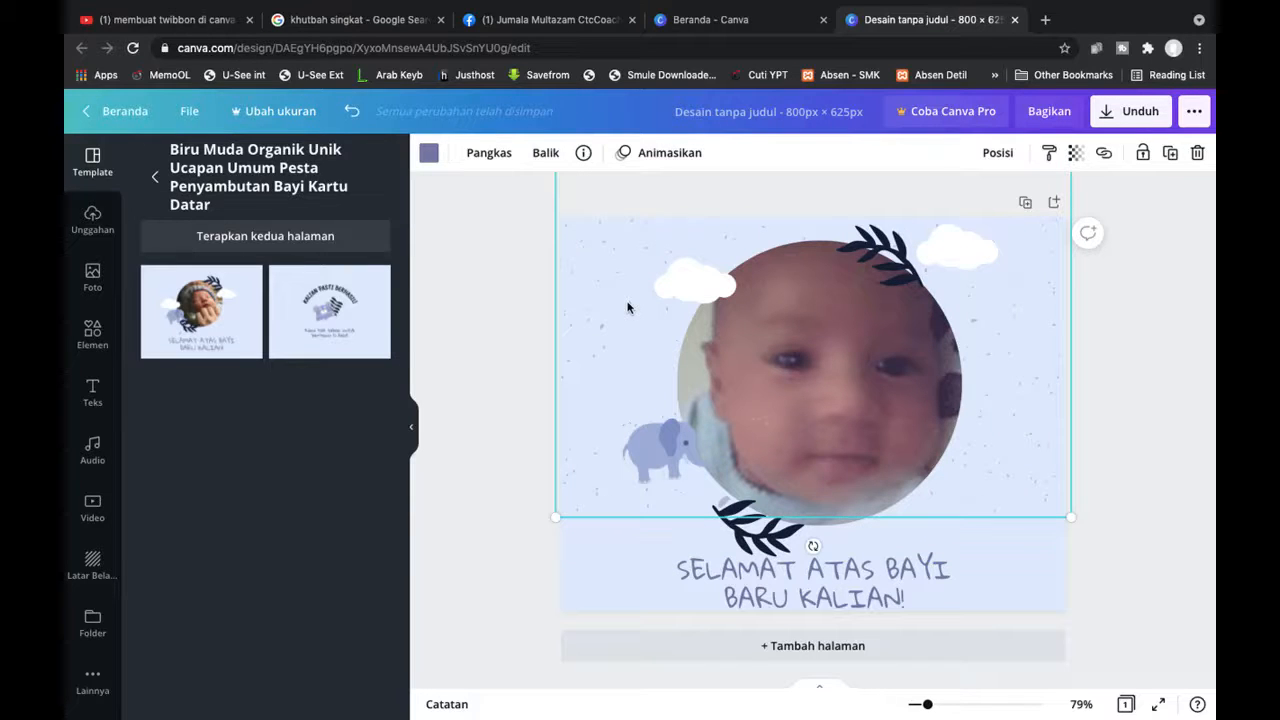
click(595, 556)
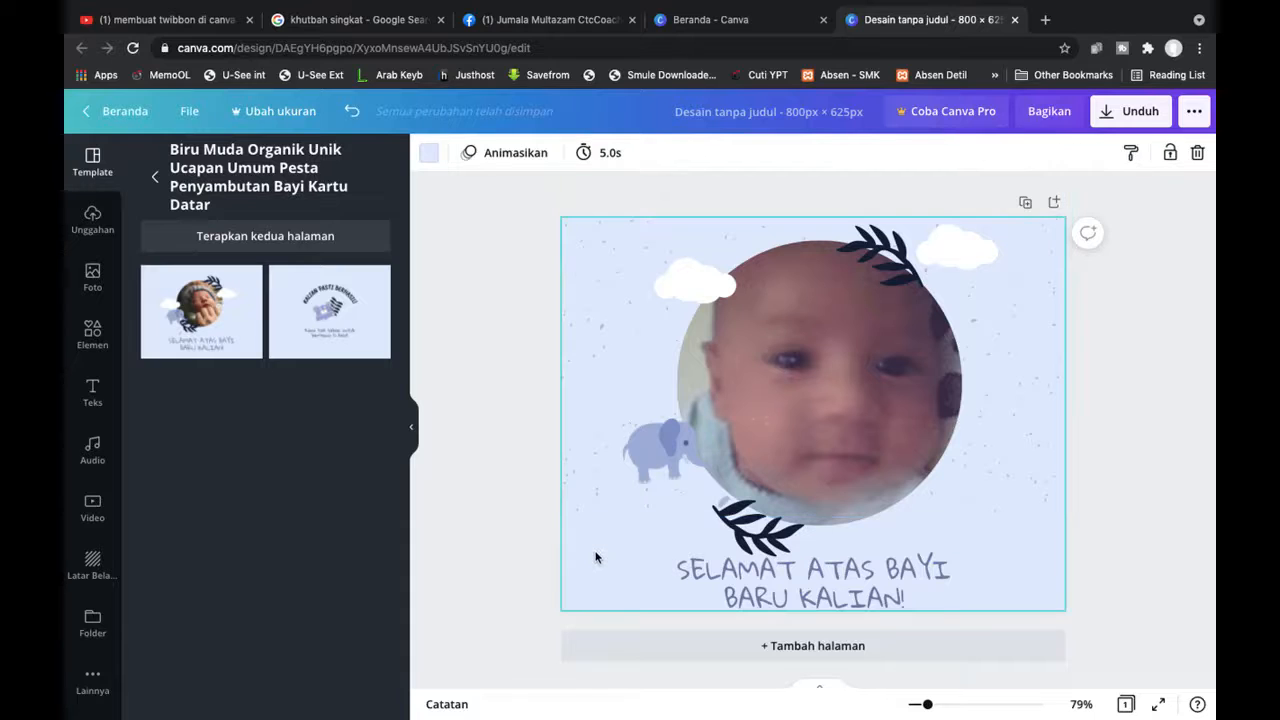
- In a new browser tab, search Google Images for "masjid" and copy the enlarged Republika photo of the white mosque with golden domes
key(ctrl+t)
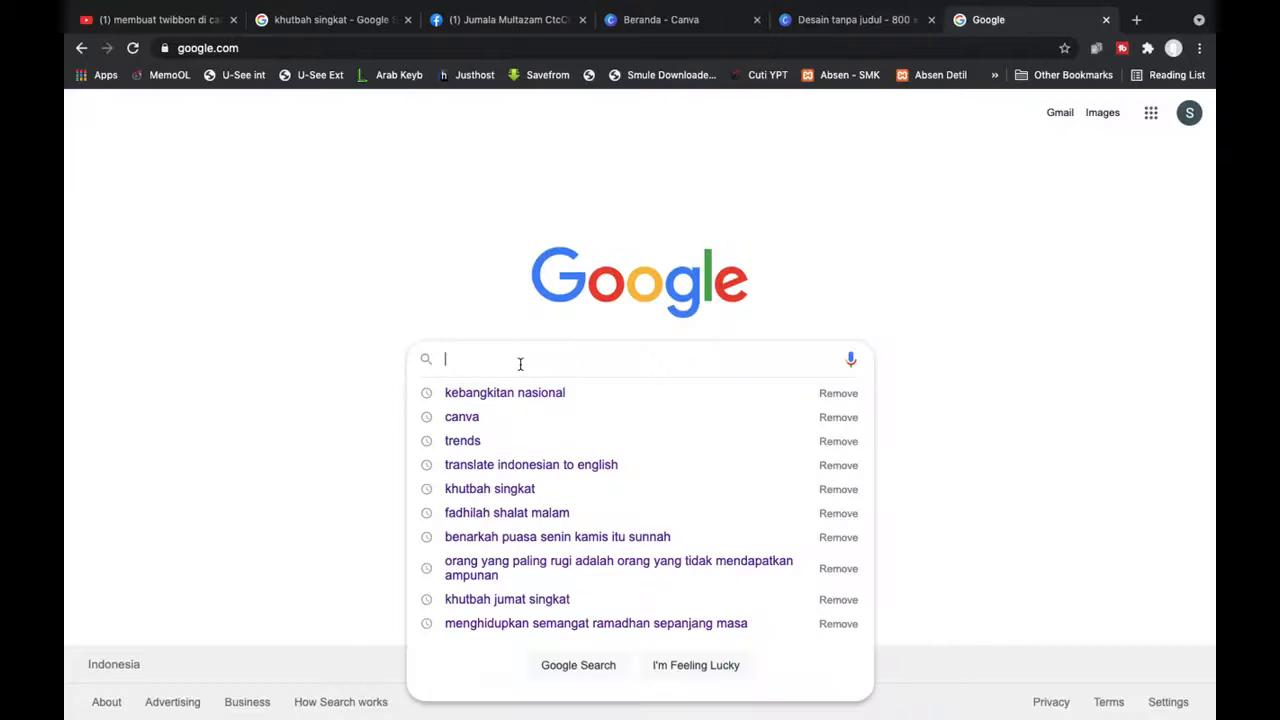
text(masjid)
key(Return)
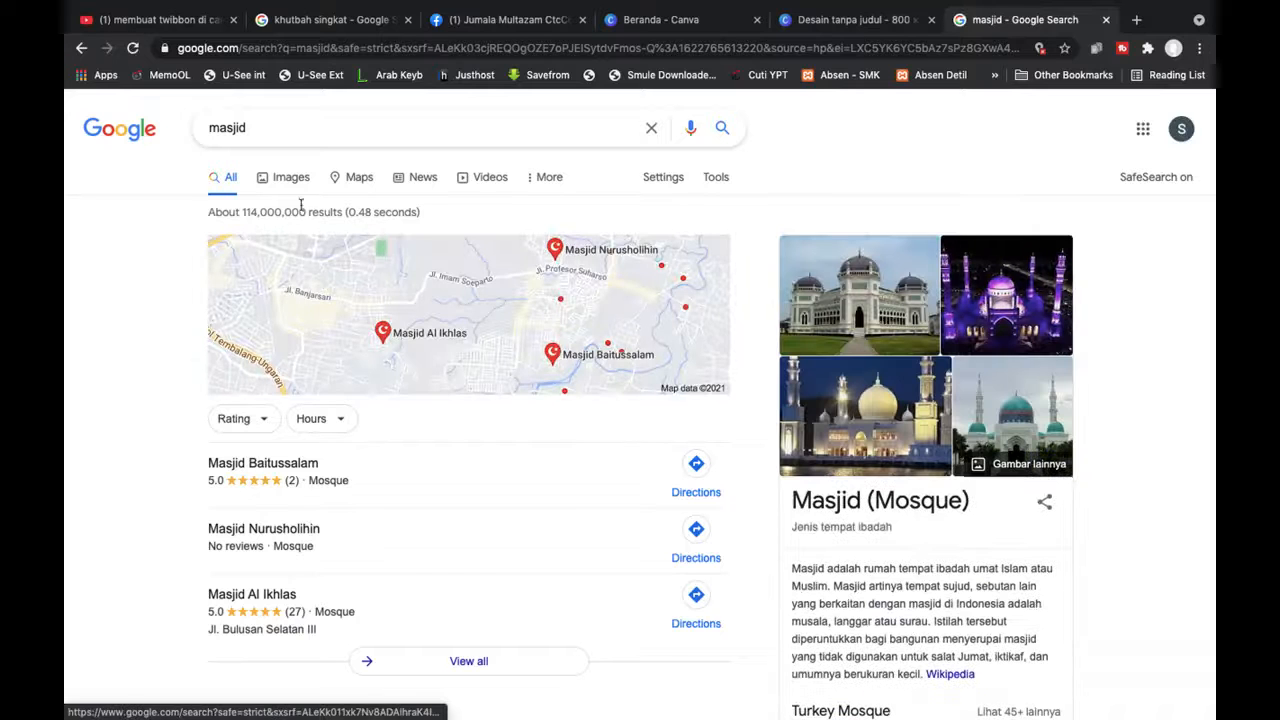
click(291, 178)
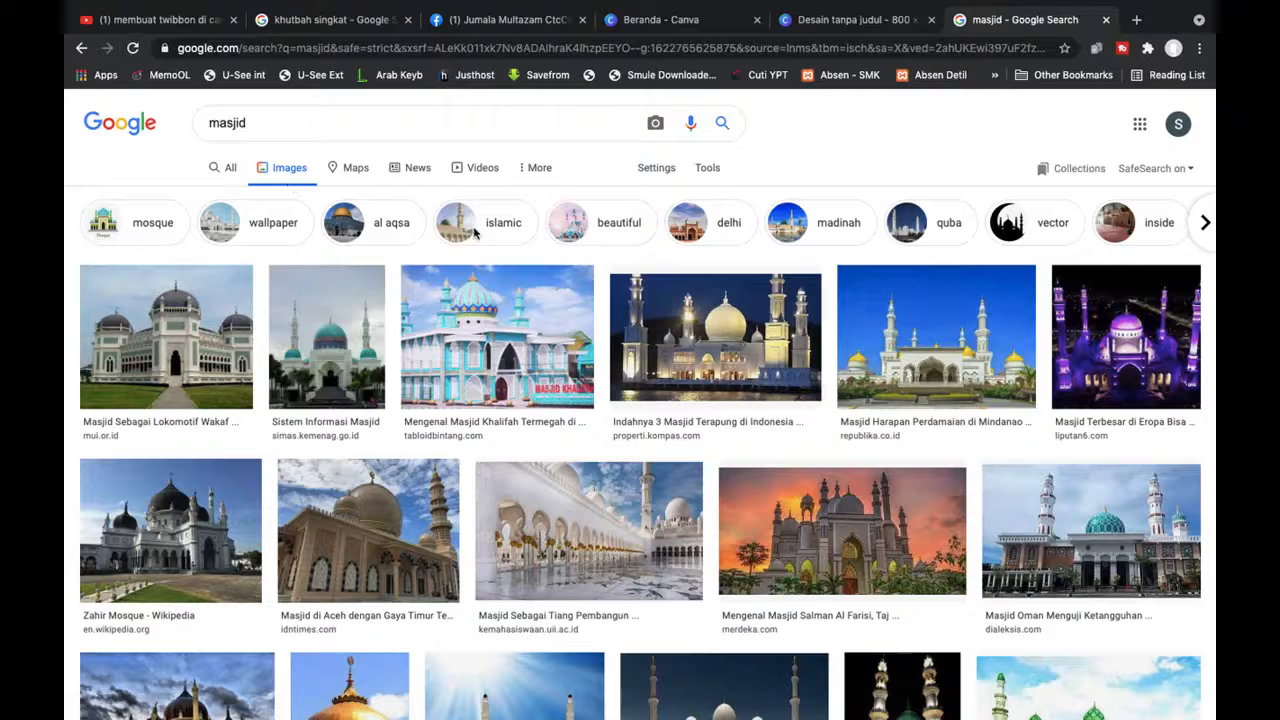
click(875, 339)
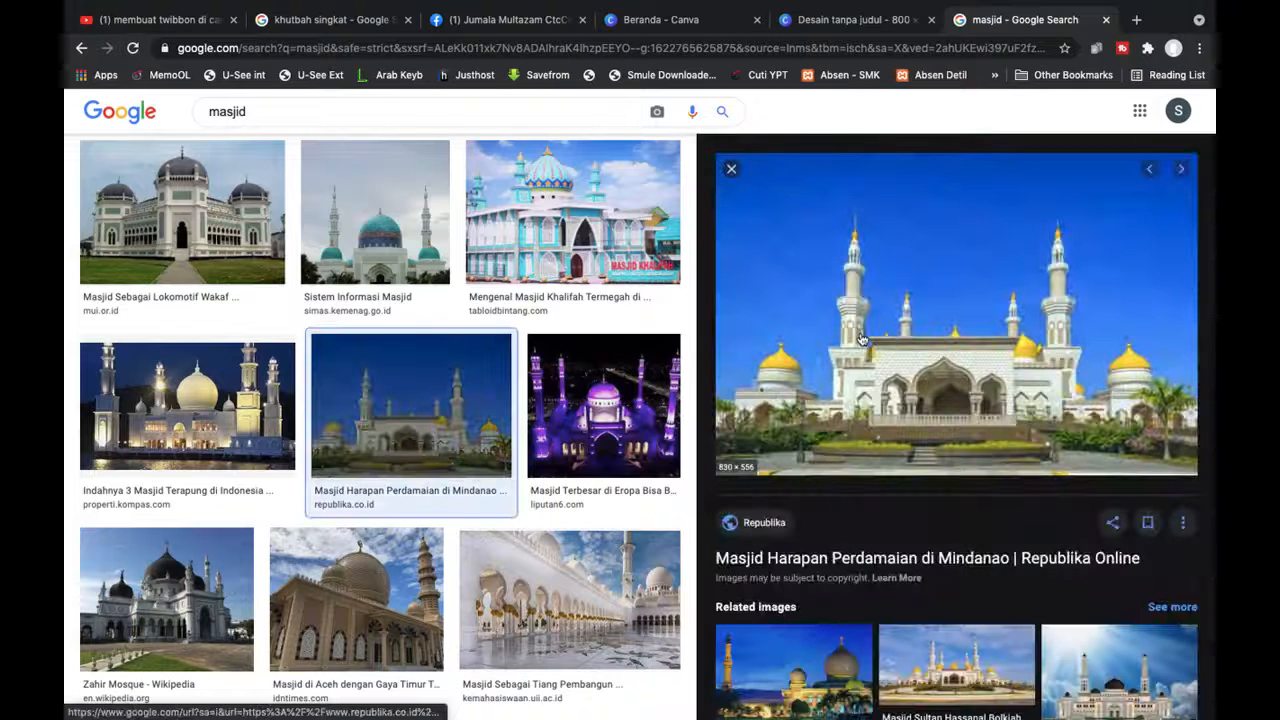
right_click(862, 339)
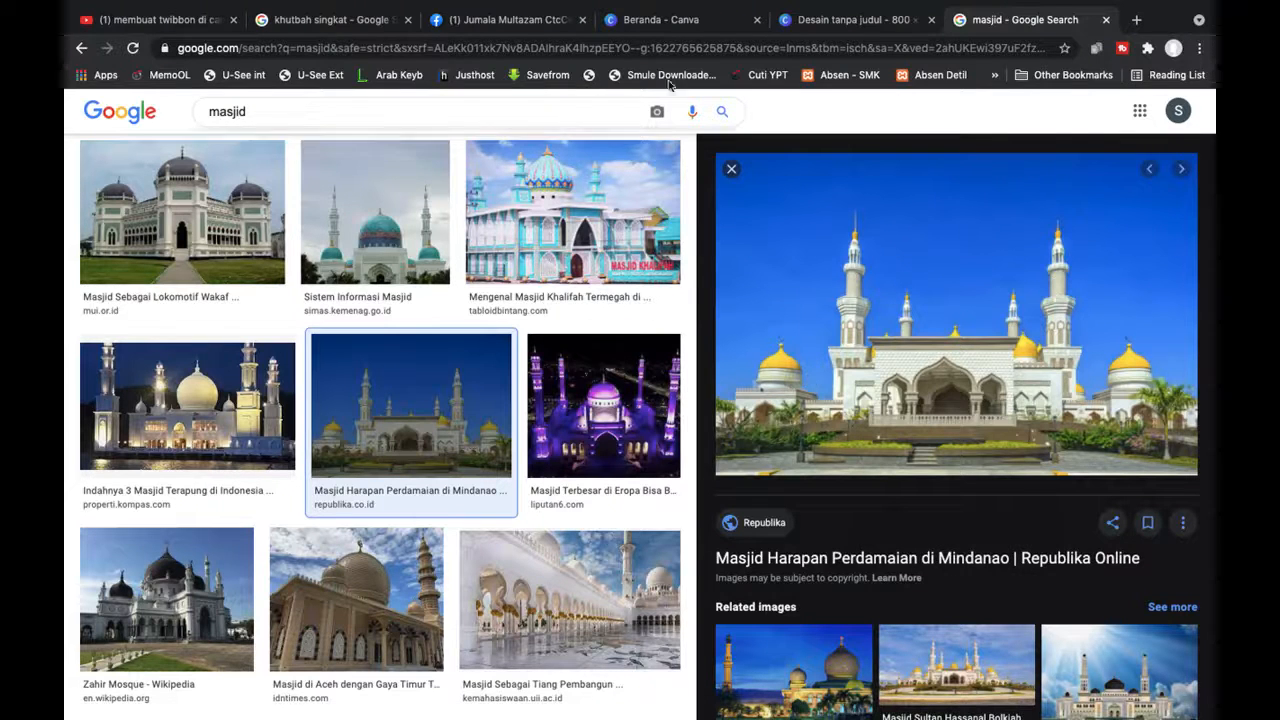
- Switch back to the Canva design, paste the copied mosque photo and enlarge it until it covers nearly the whole card
click(810, 19)
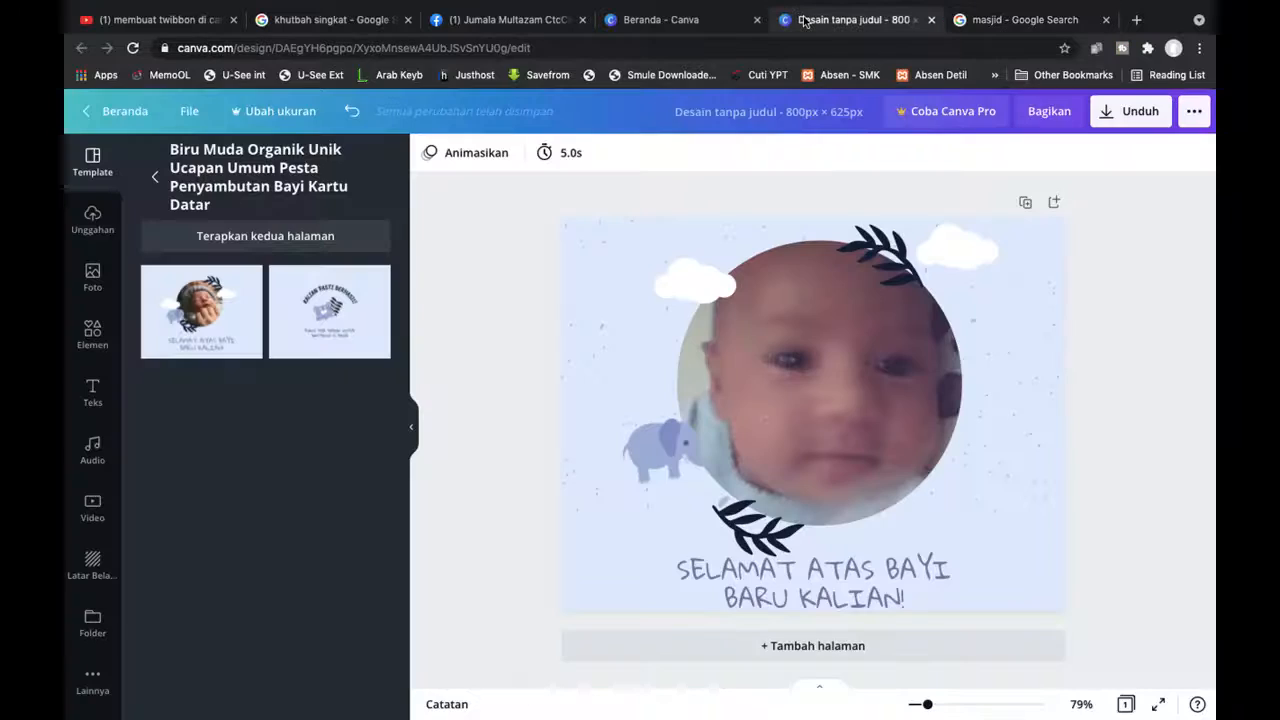
click(637, 229)
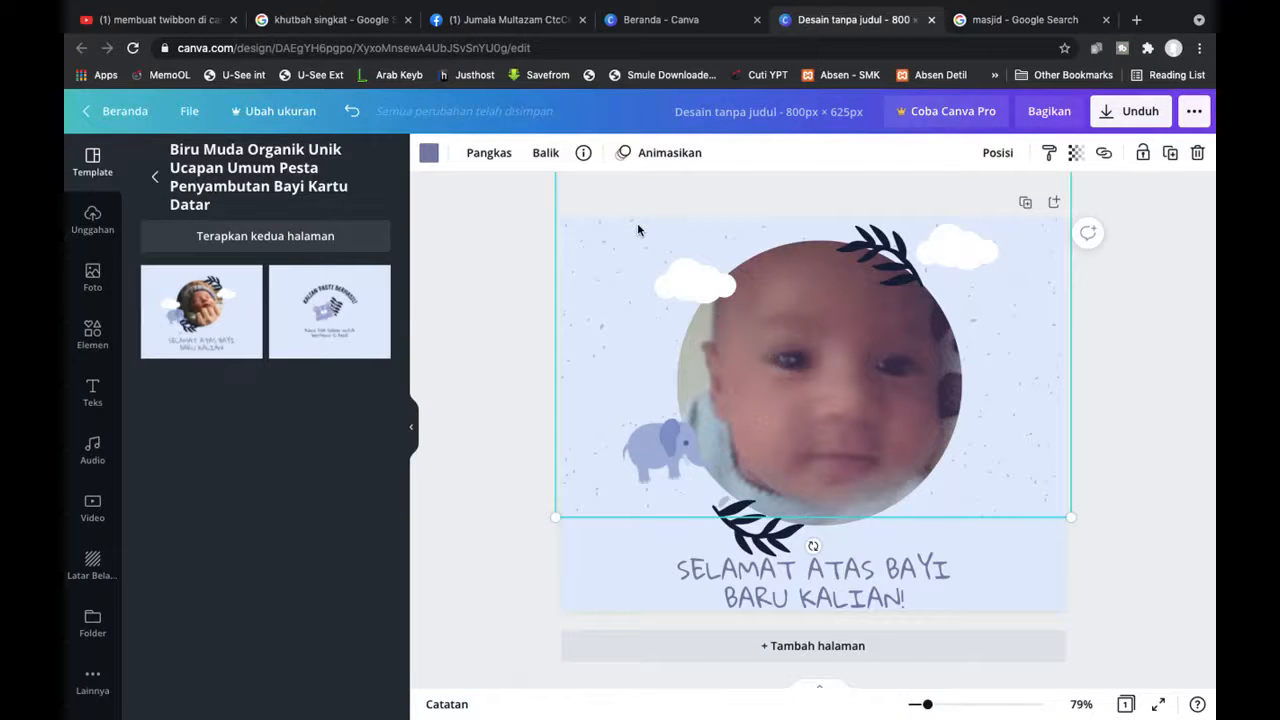
key(ctrl+v)
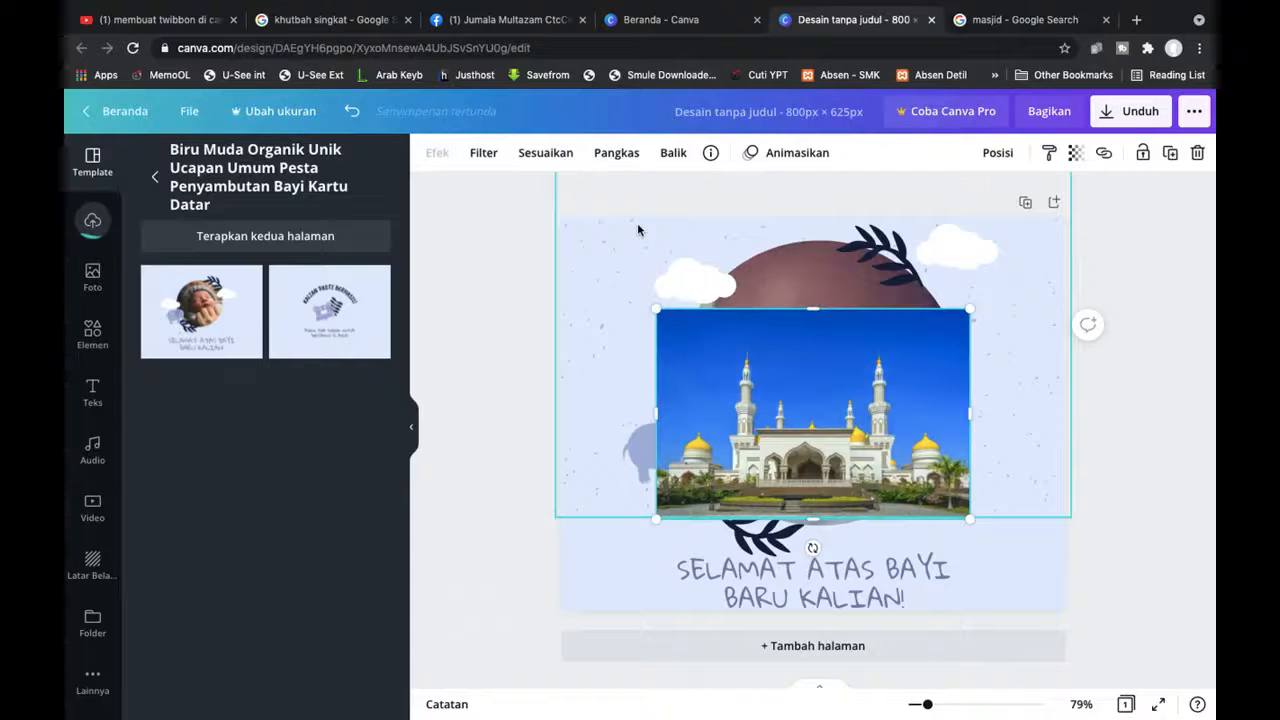
drag(656, 309, 531, 211)
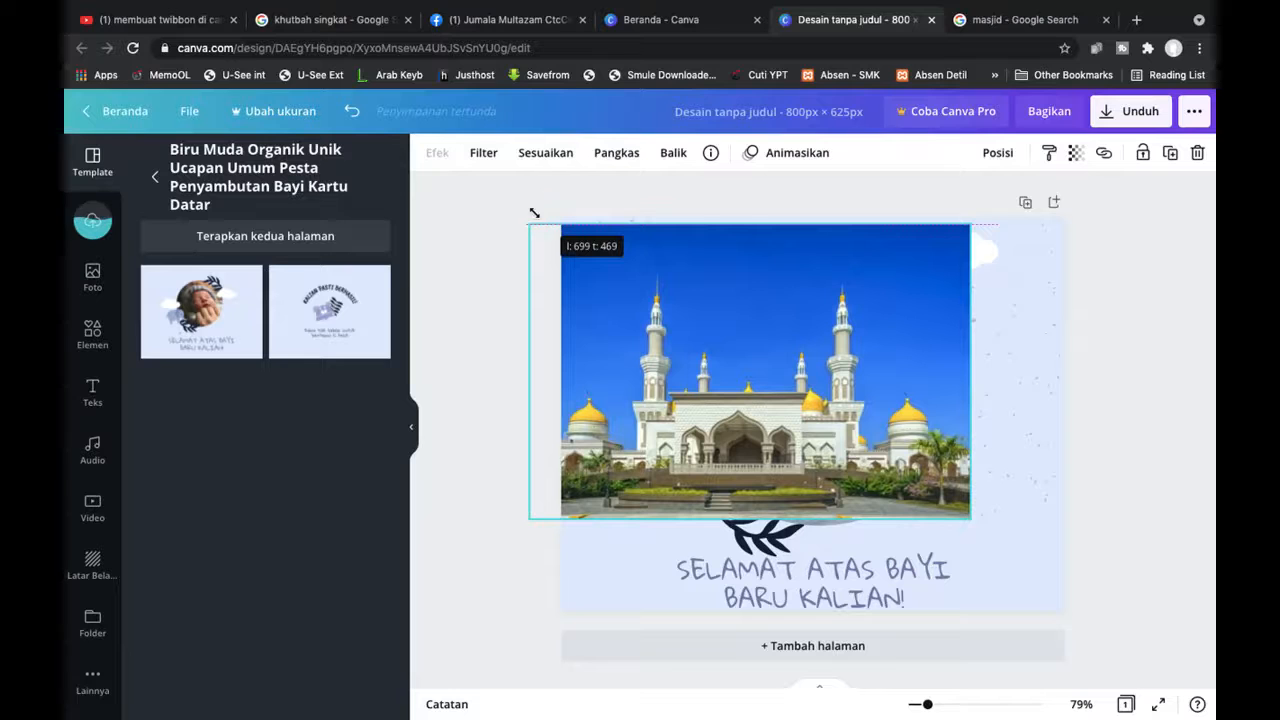
drag(971, 521, 1131, 636)
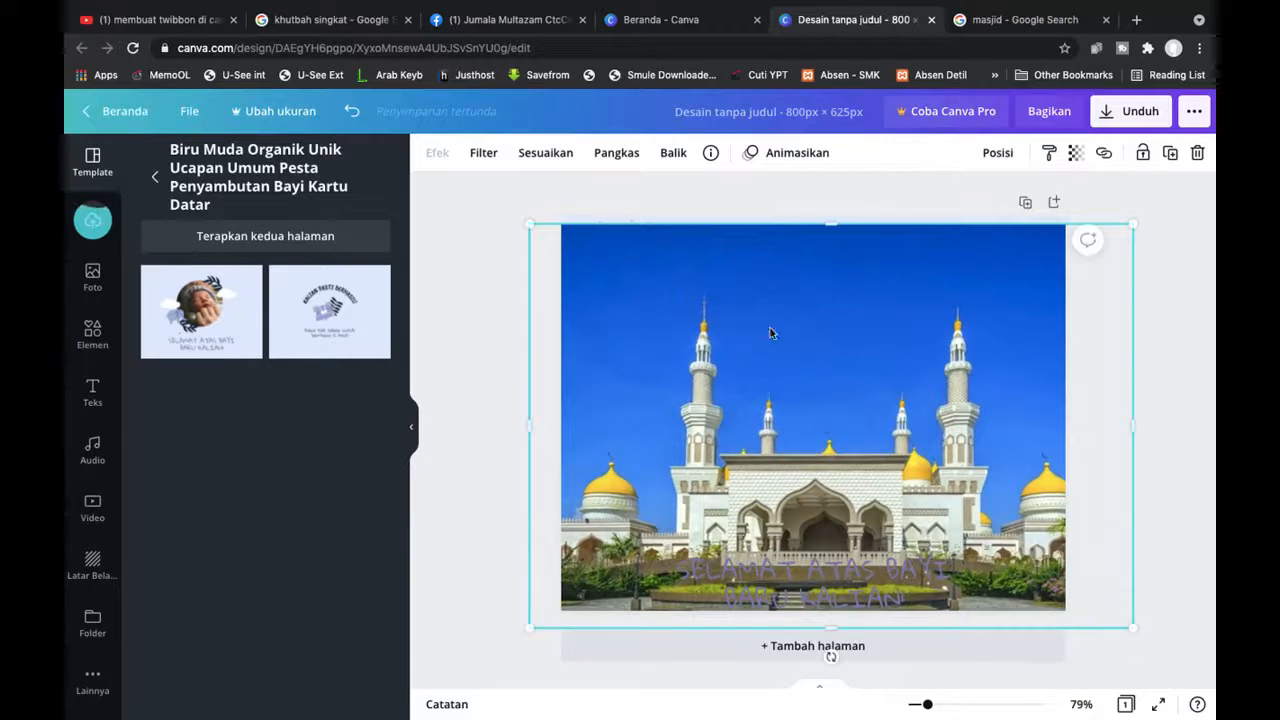
- Send the mosque photo to the back, behind the portrait, clouds, leaf sprigs and greeting text, and deselect it
right_click(751, 299)
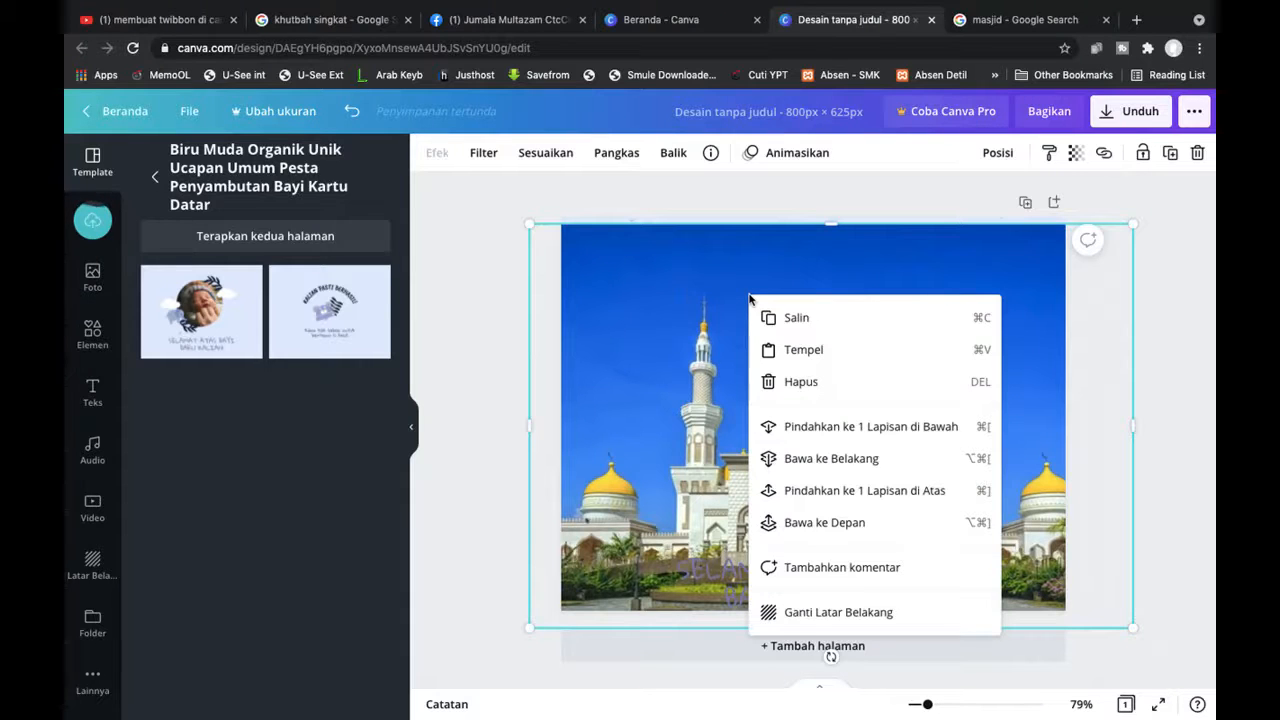
click(811, 461)
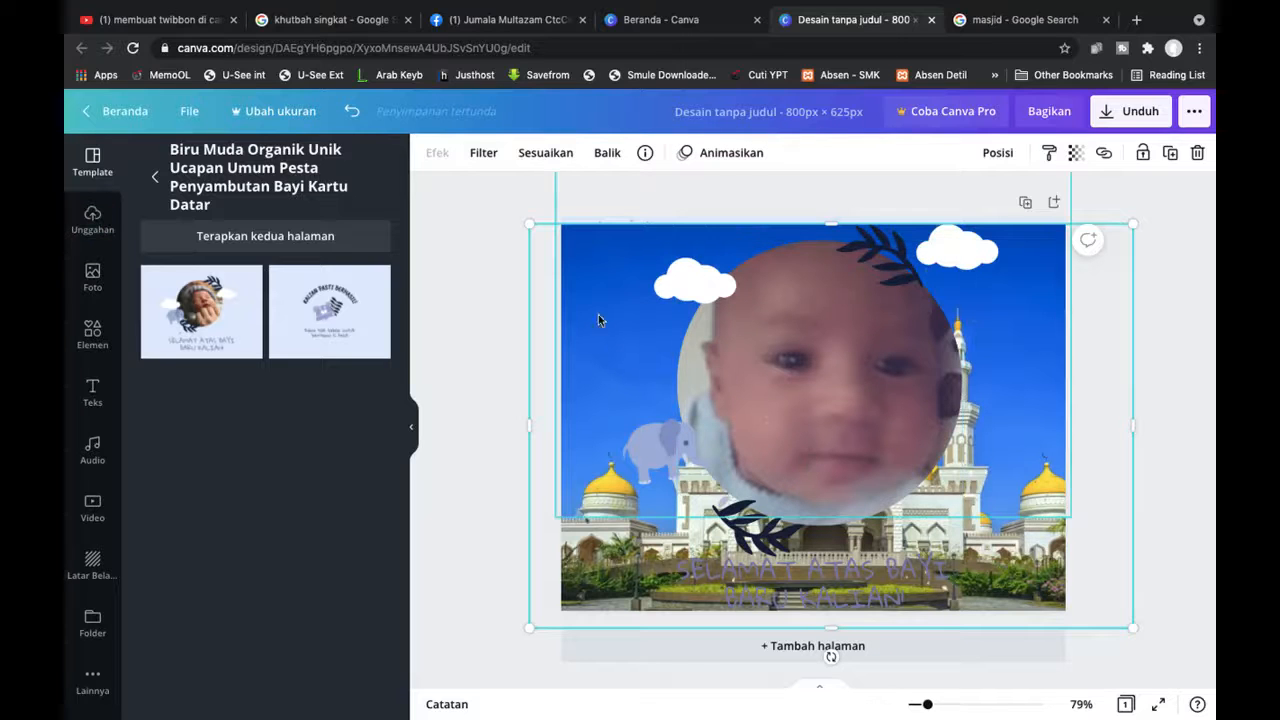
click(495, 280)
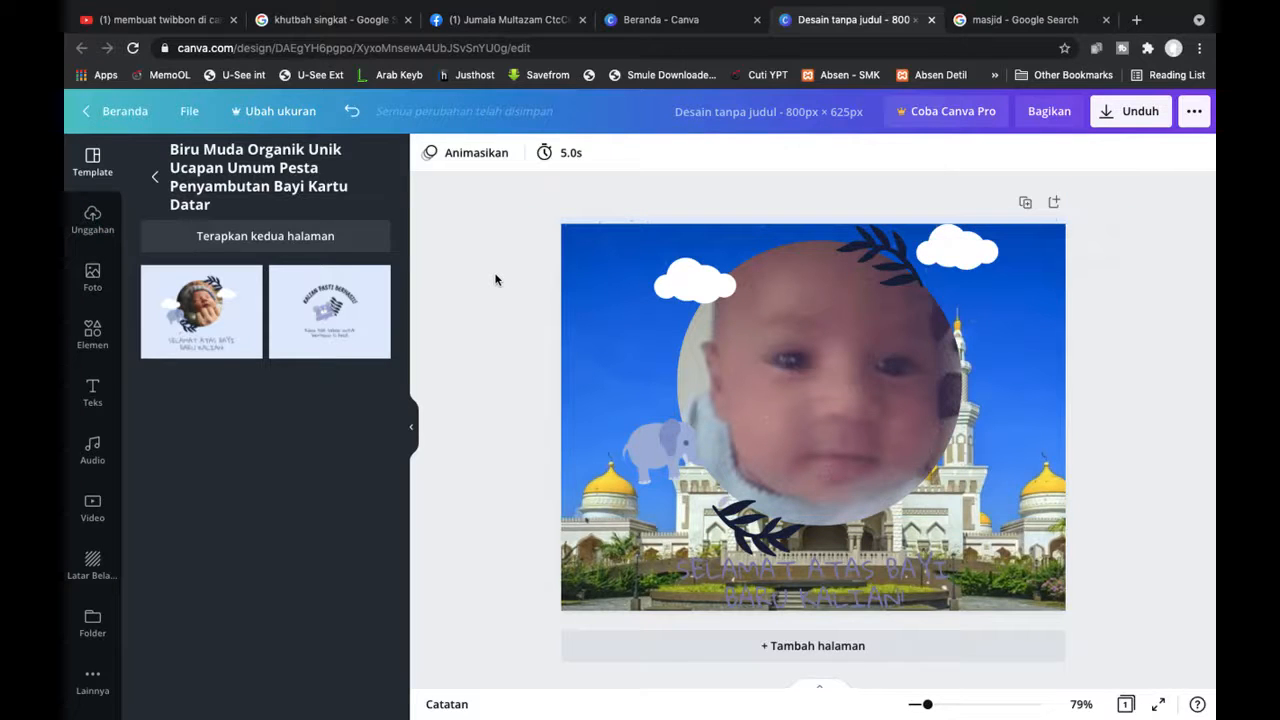
- Place the clouds side by side in the card's upper left sky, remove the elephant, and shift the shrunken portrait with its sprigs lower right
click(690, 280)
drag(678, 242, 722, 295)
drag(788, 375, 816, 418)
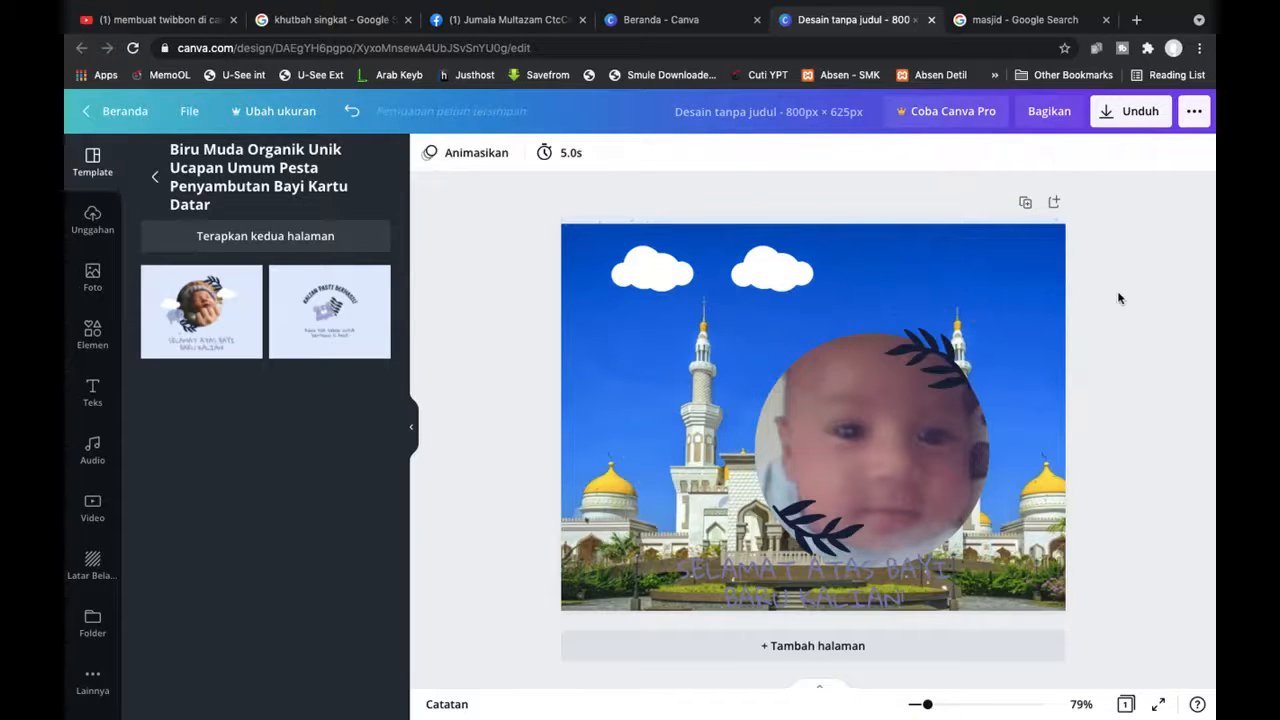
- Recolour the greeting text with the document's pale blue, reduce it to size 25,3 and place it in the sky at the card's upper right
drag(726, 565, 627, 301)
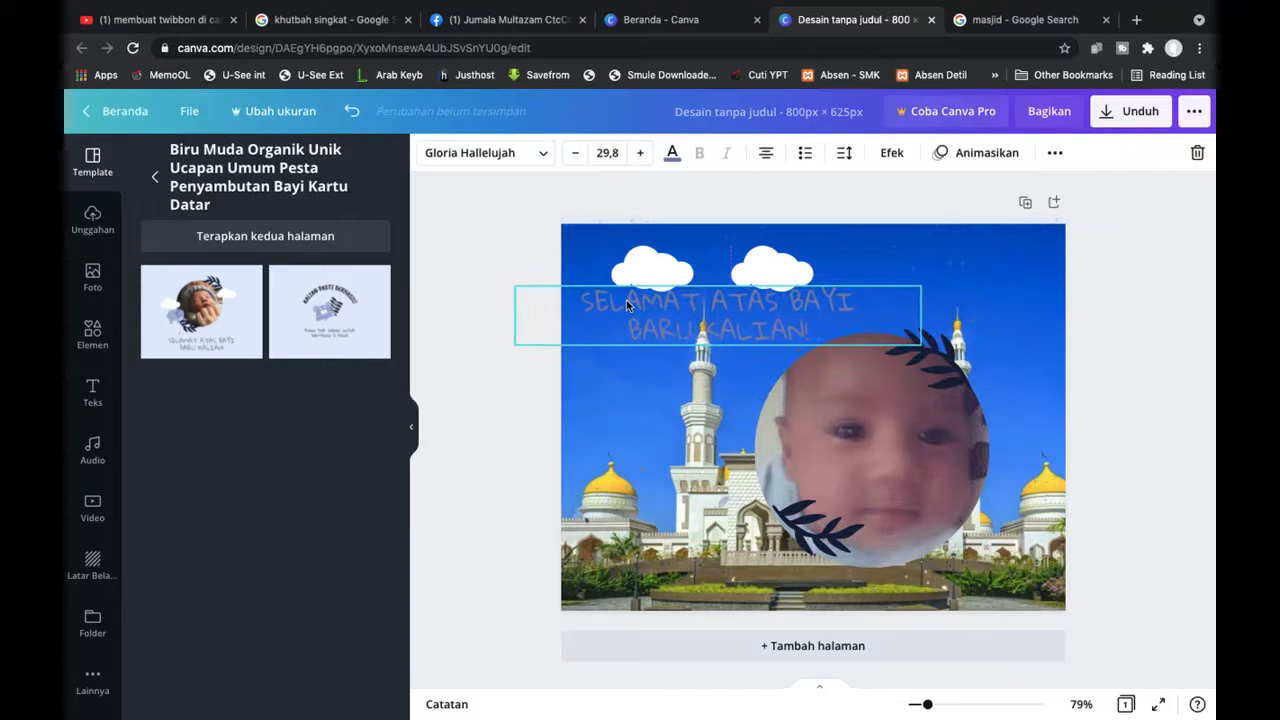
click(672, 152)
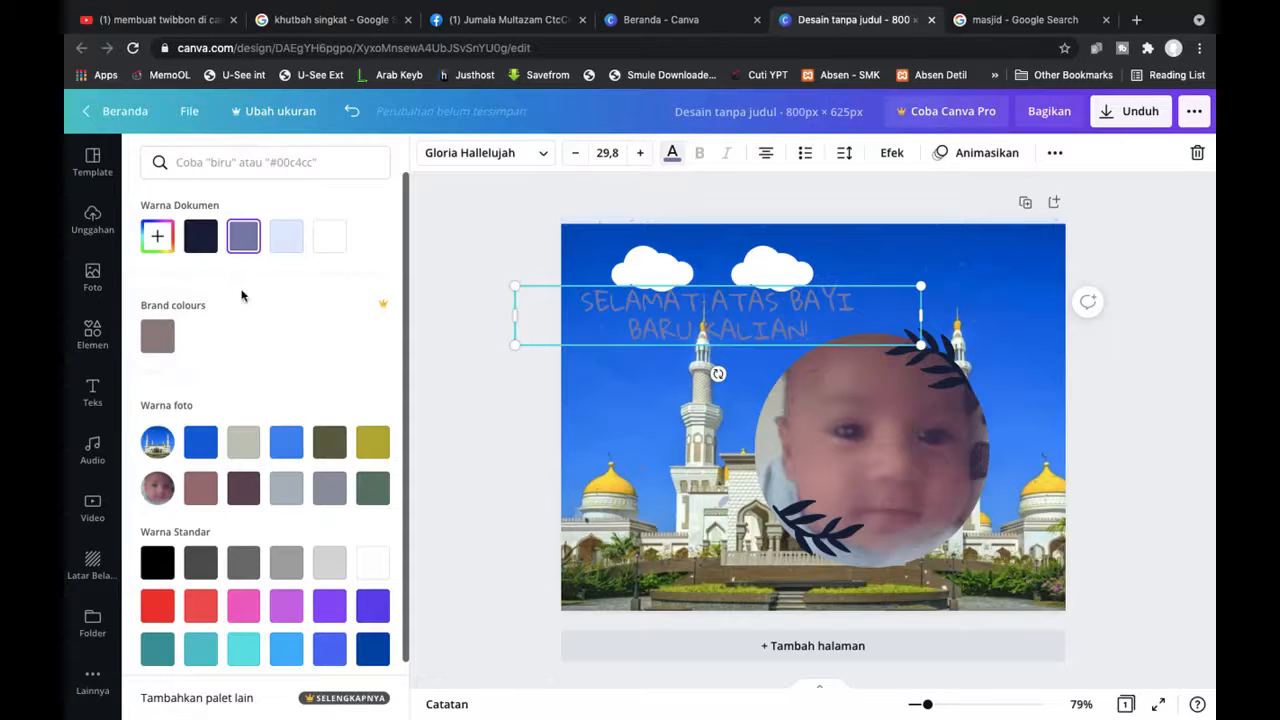
click(283, 251)
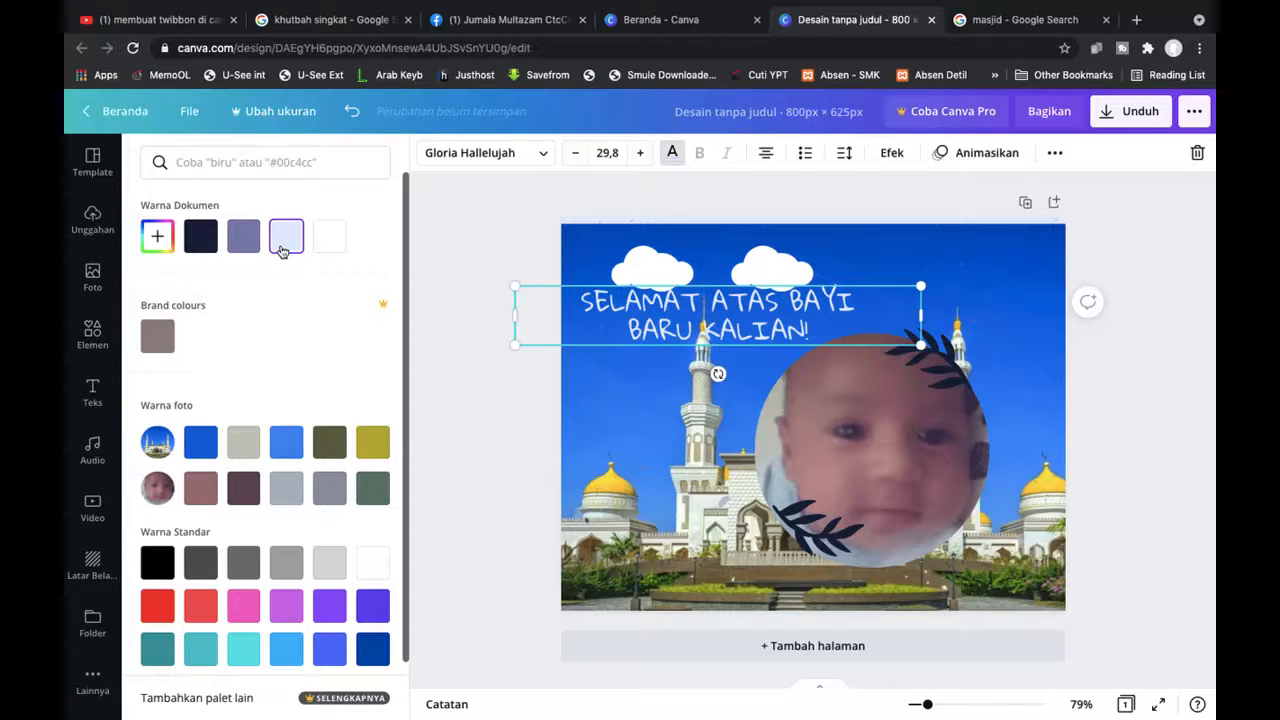
drag(918, 286, 920, 288)
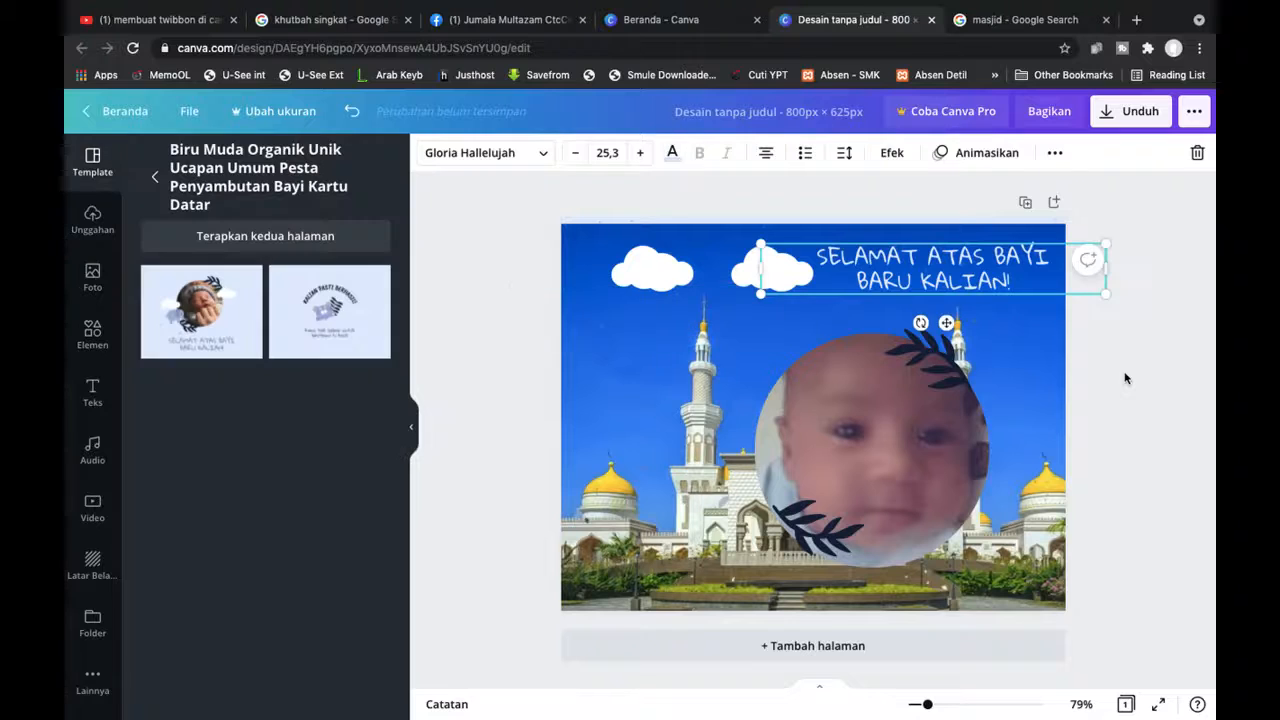
click(1125, 378)
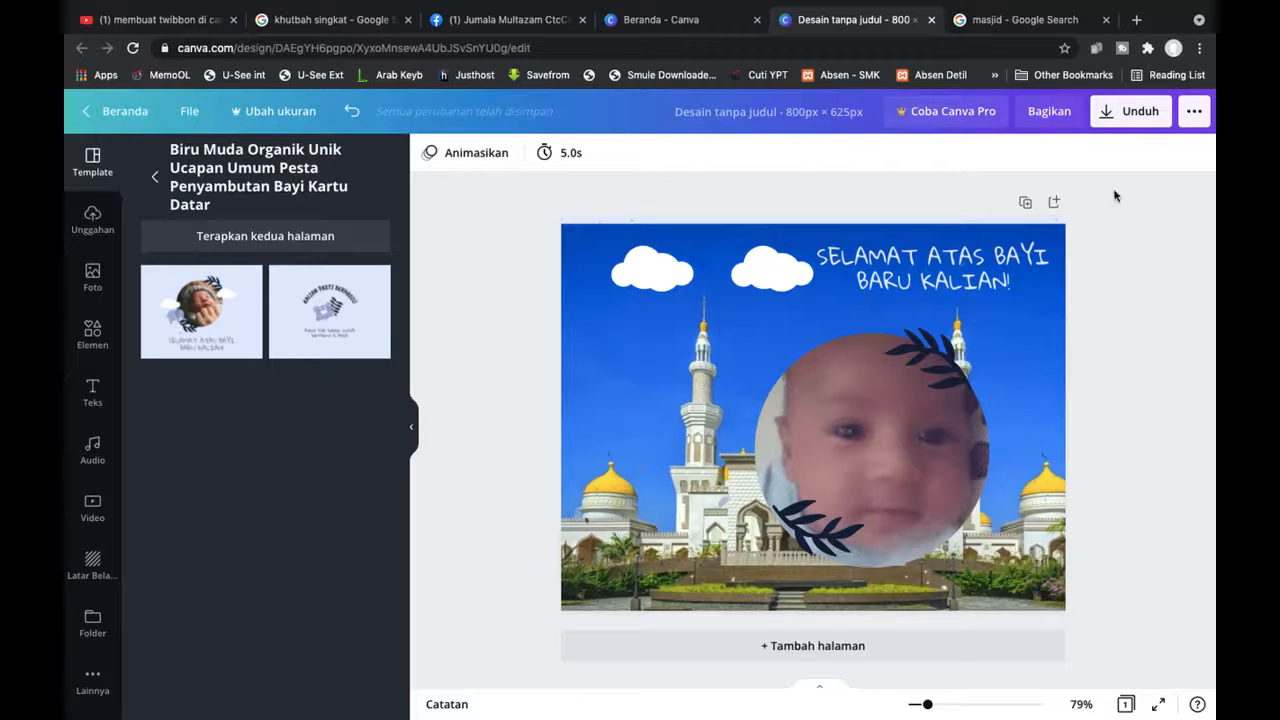
- Download the card as a PNG, dismiss the completion dialog and show the downloaded file in Finder
click(1116, 120)
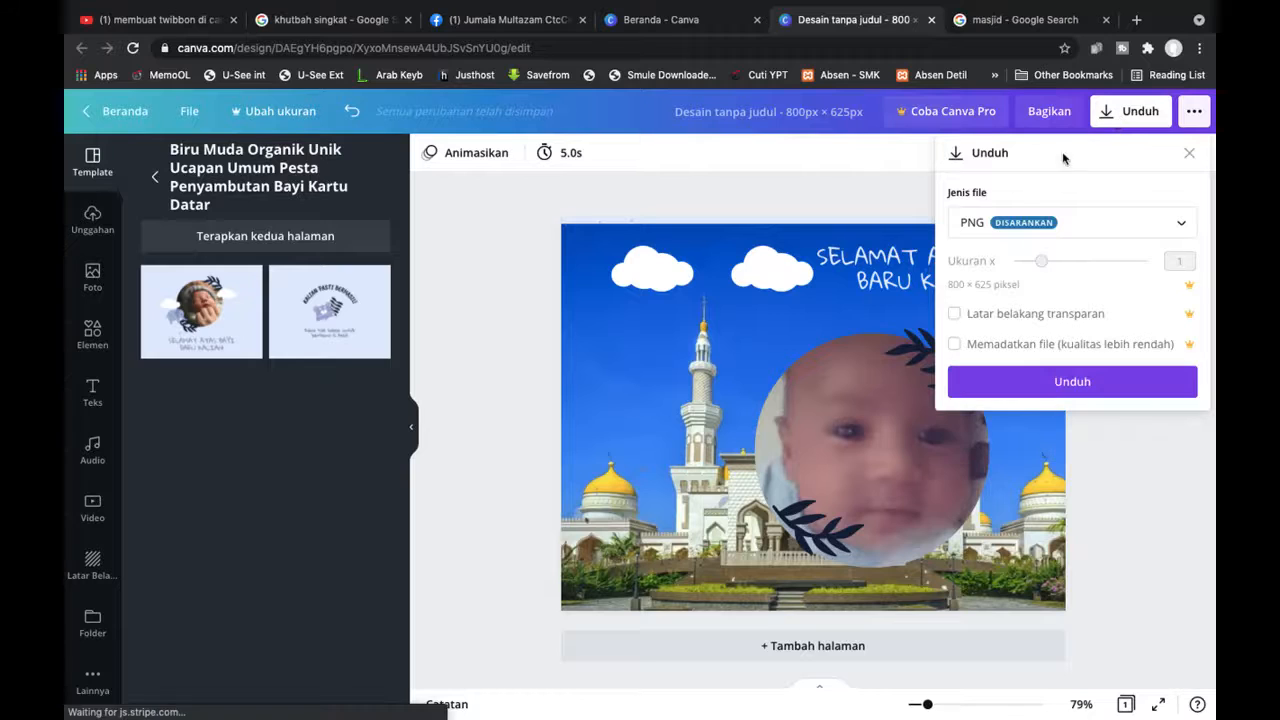
click(1056, 384)
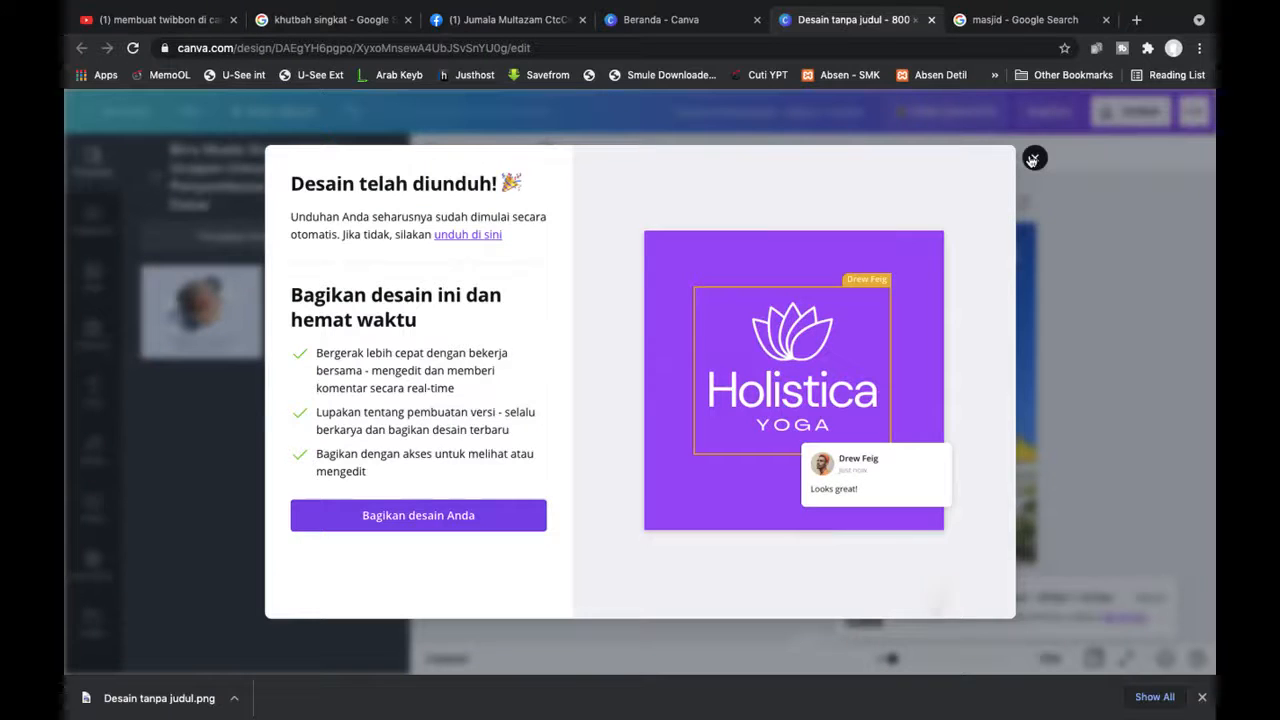
click(1033, 160)
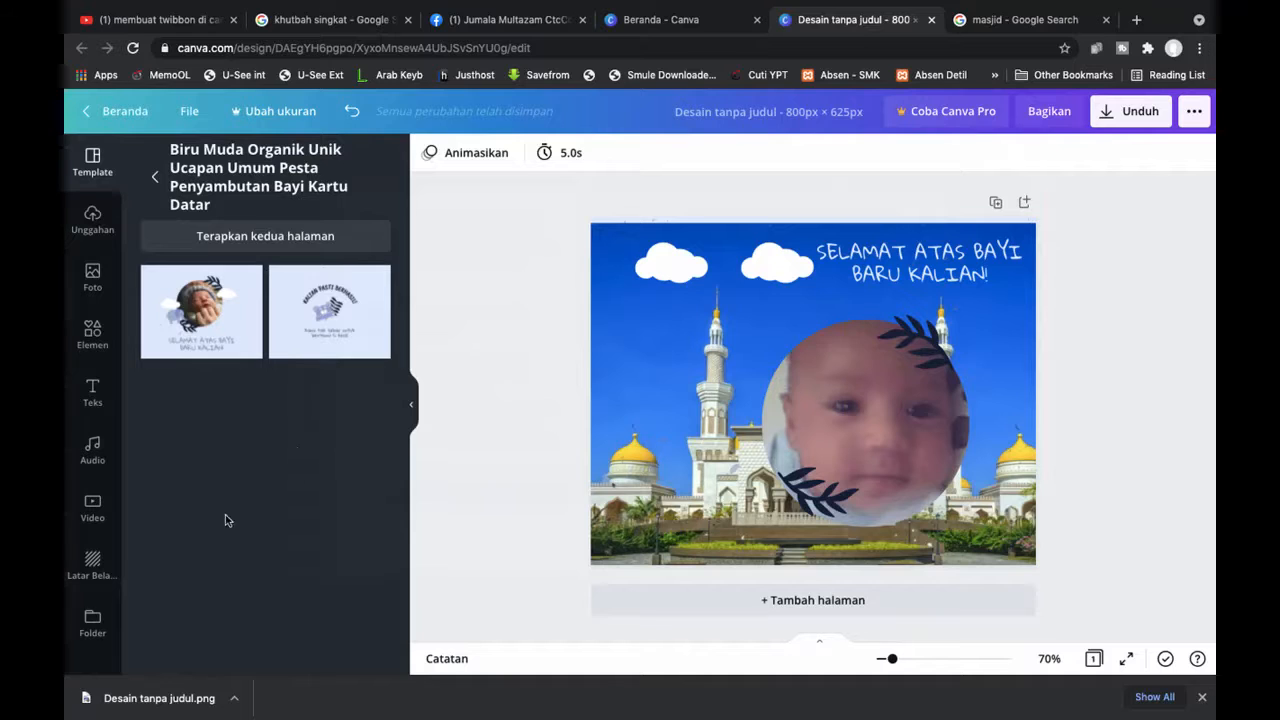
click(236, 698)
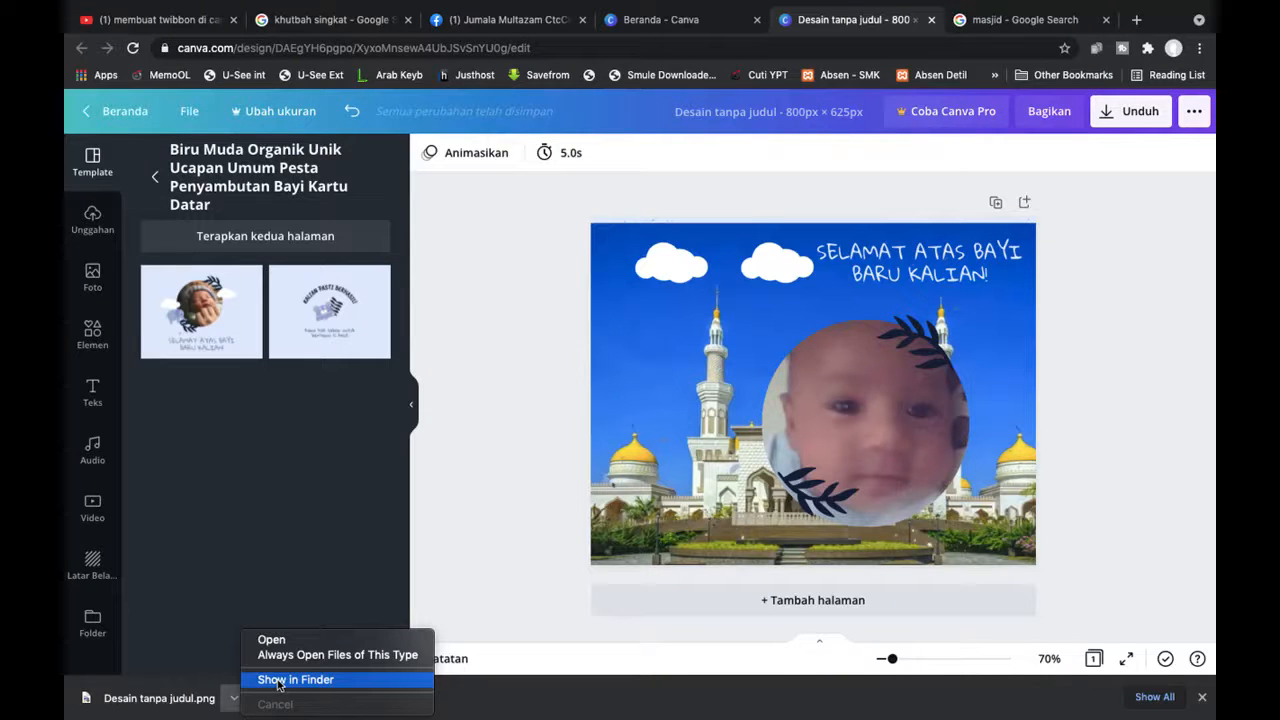
click(278, 684)
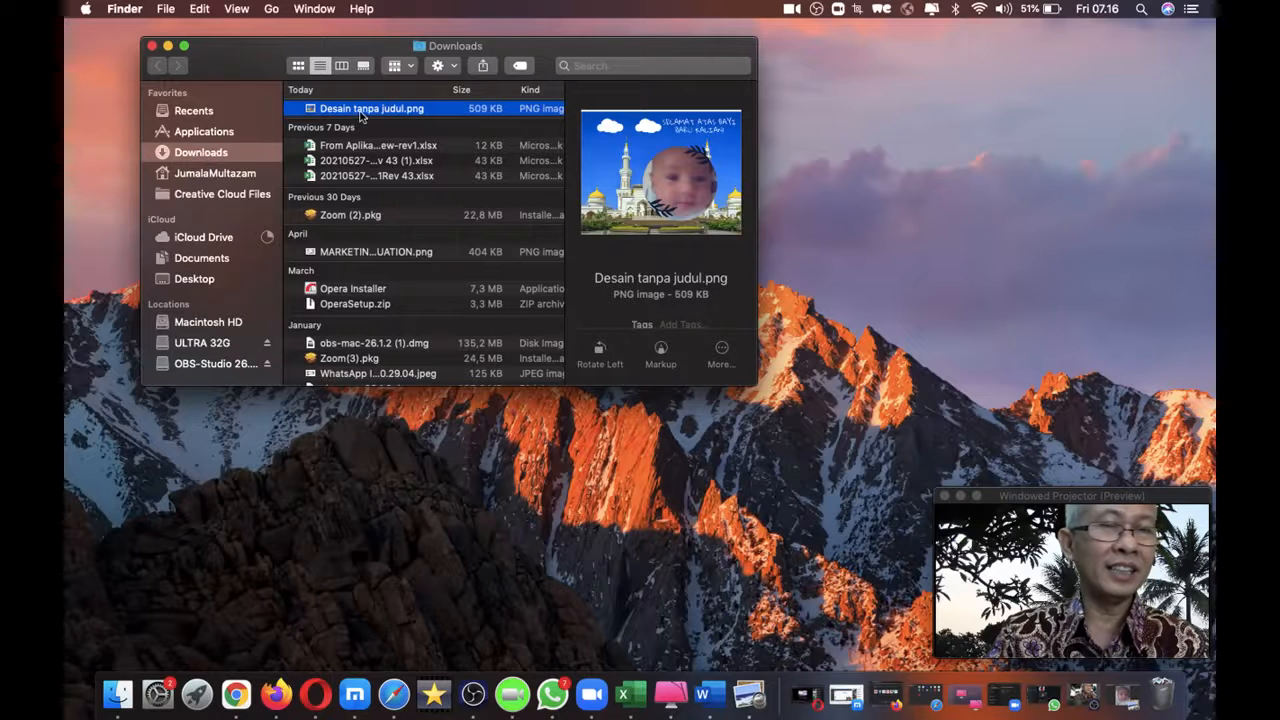
- Rename the downloaded PNG as "Selamat atas kelahiran bayi anda" and open it in Preview
click(363, 111)
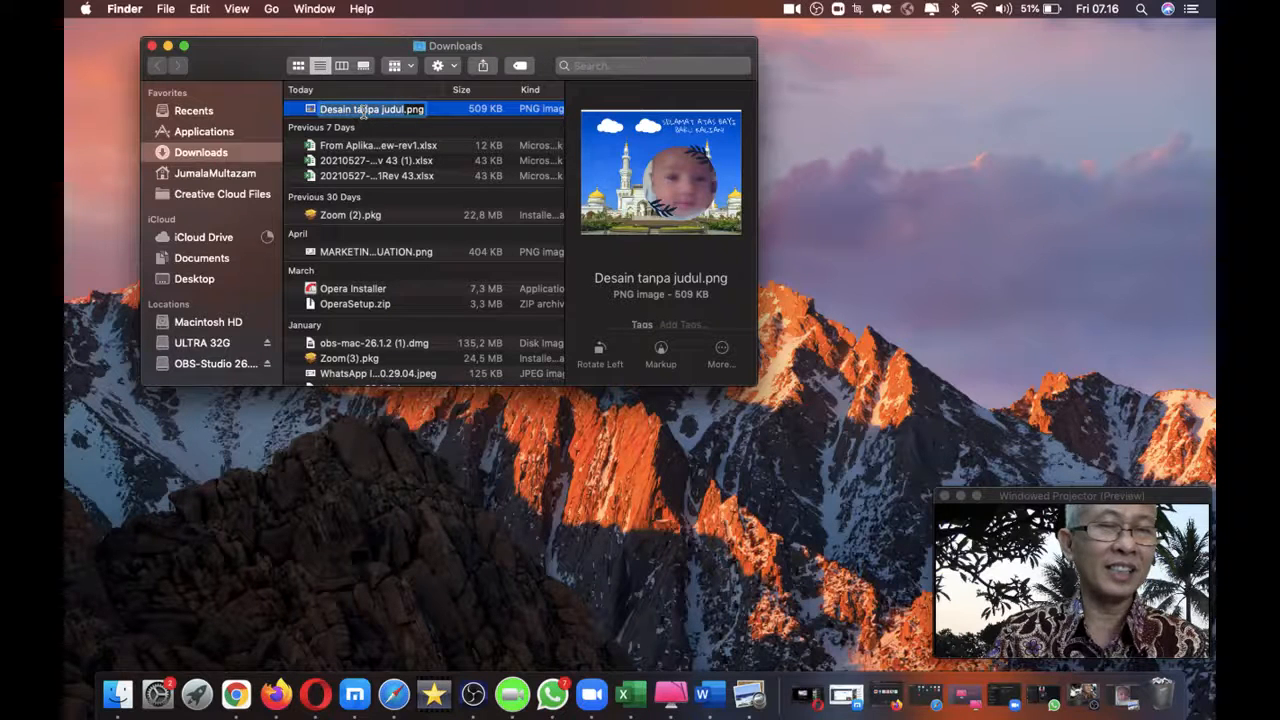
text(S)
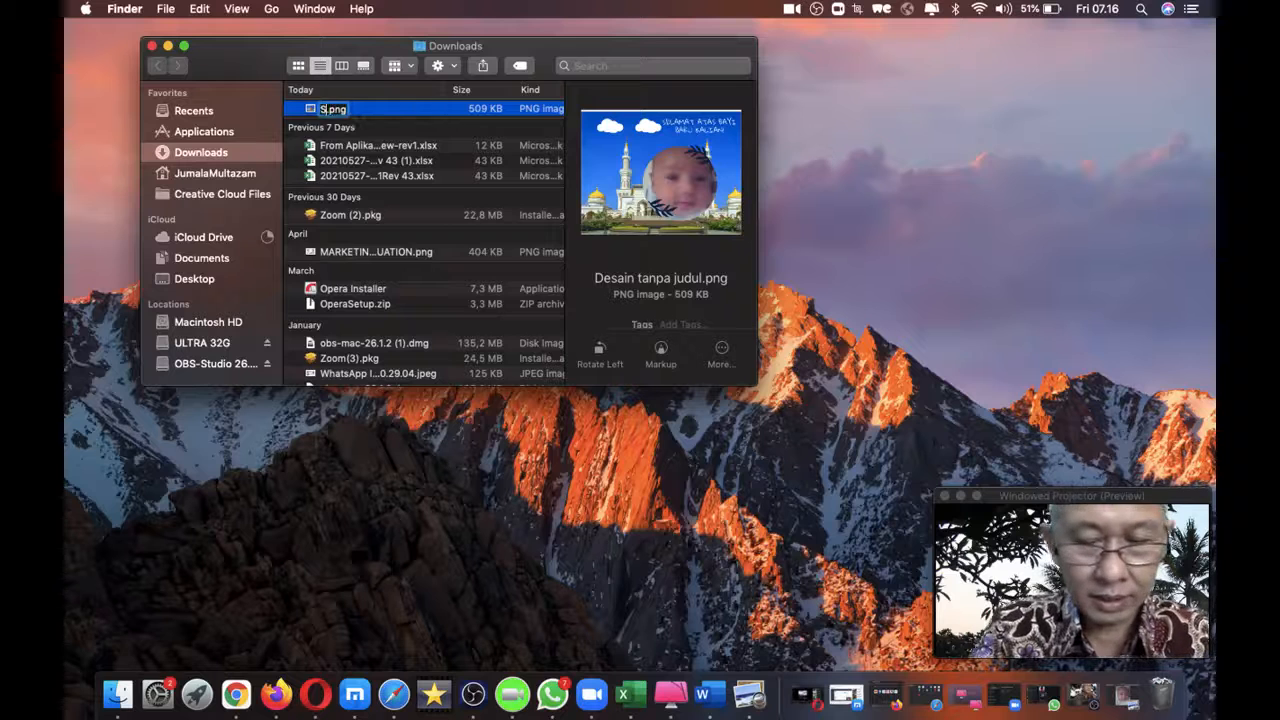
text(elamat atas k)
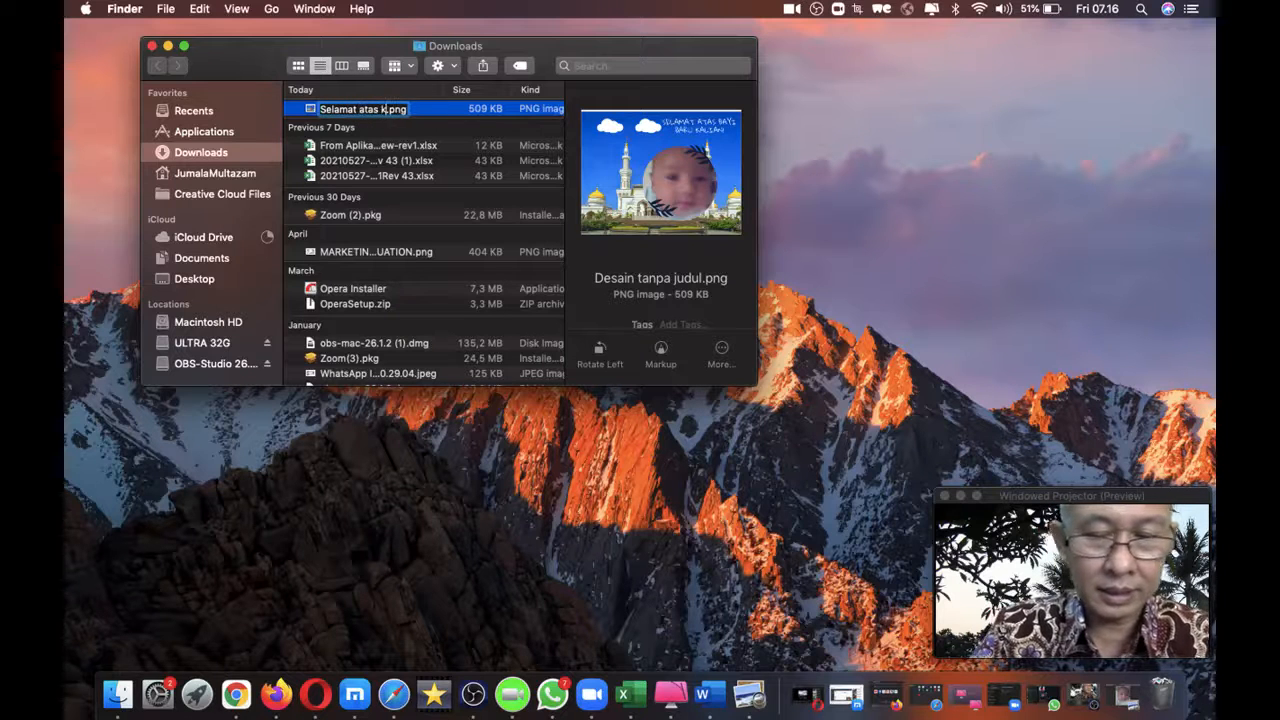
text(elahiran bayi anda)
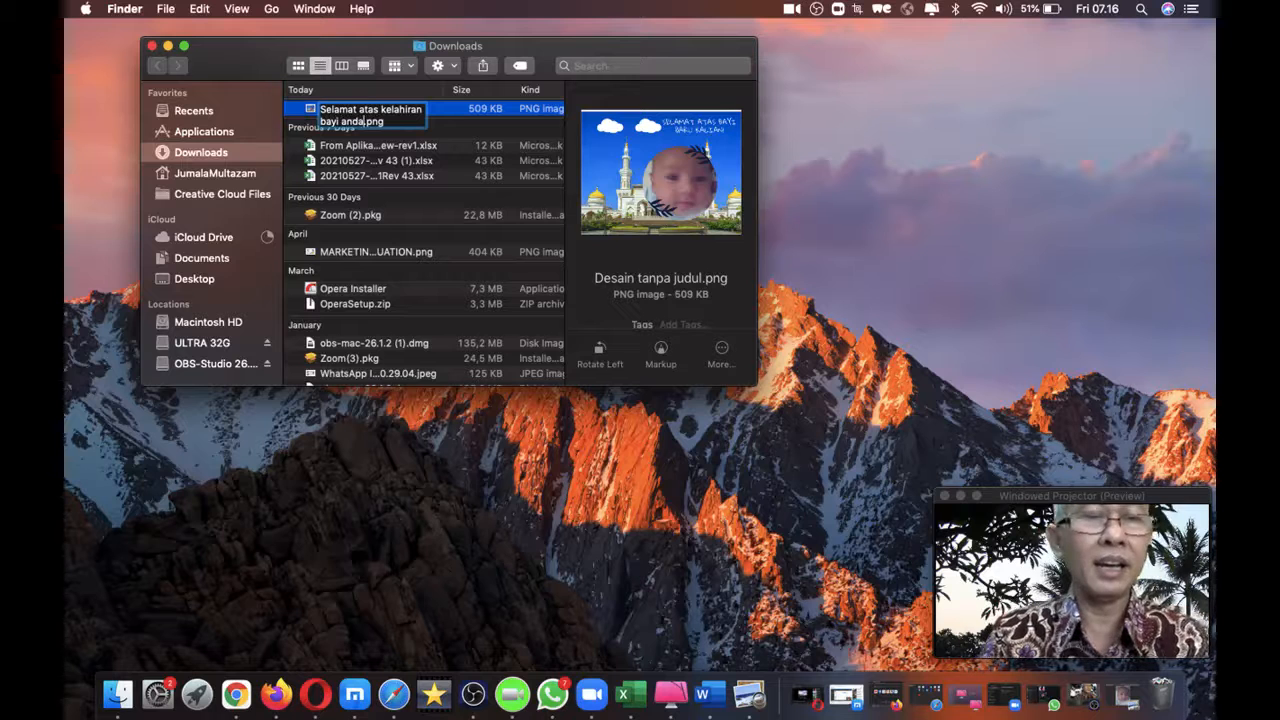
key(Return)
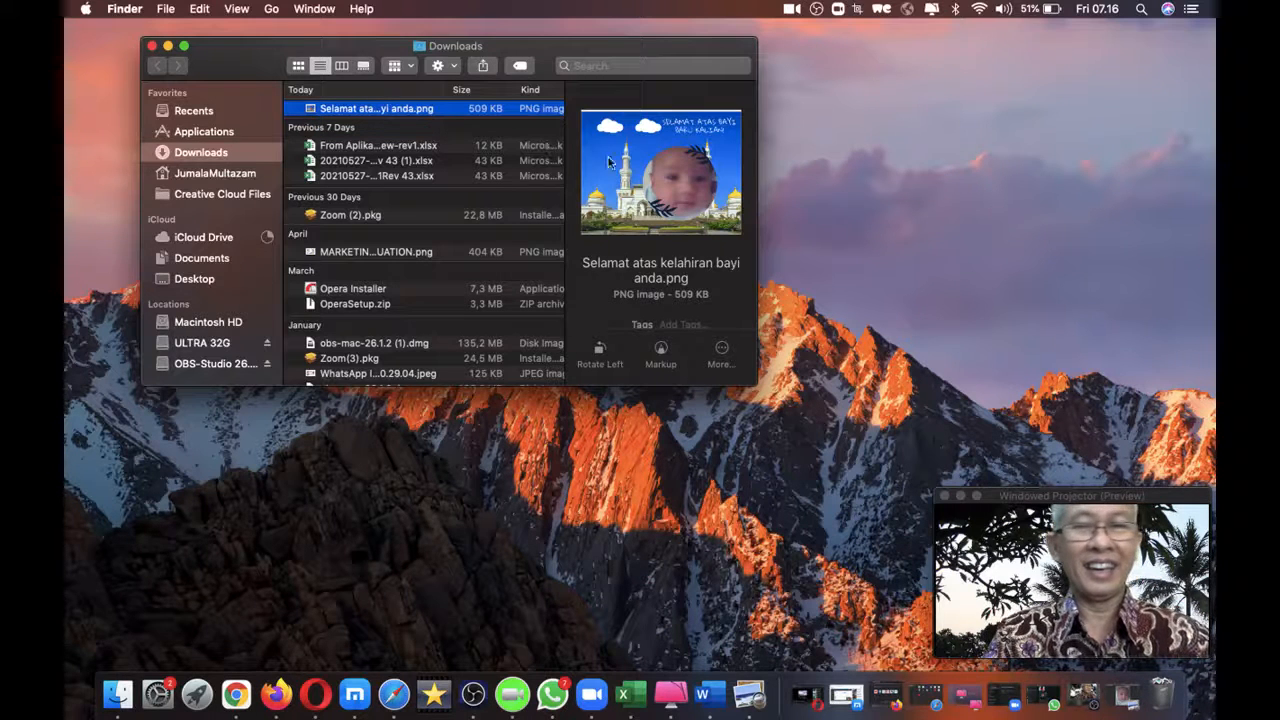
double_click(391, 109)
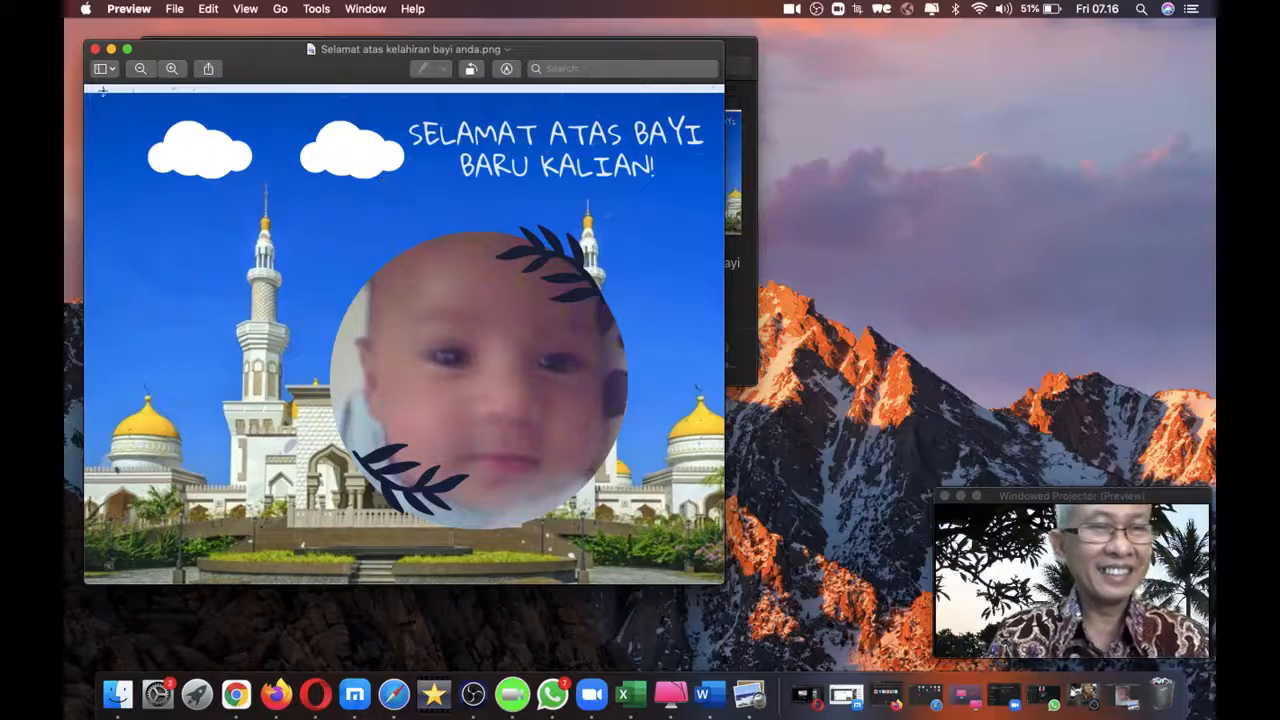
click(976, 495)
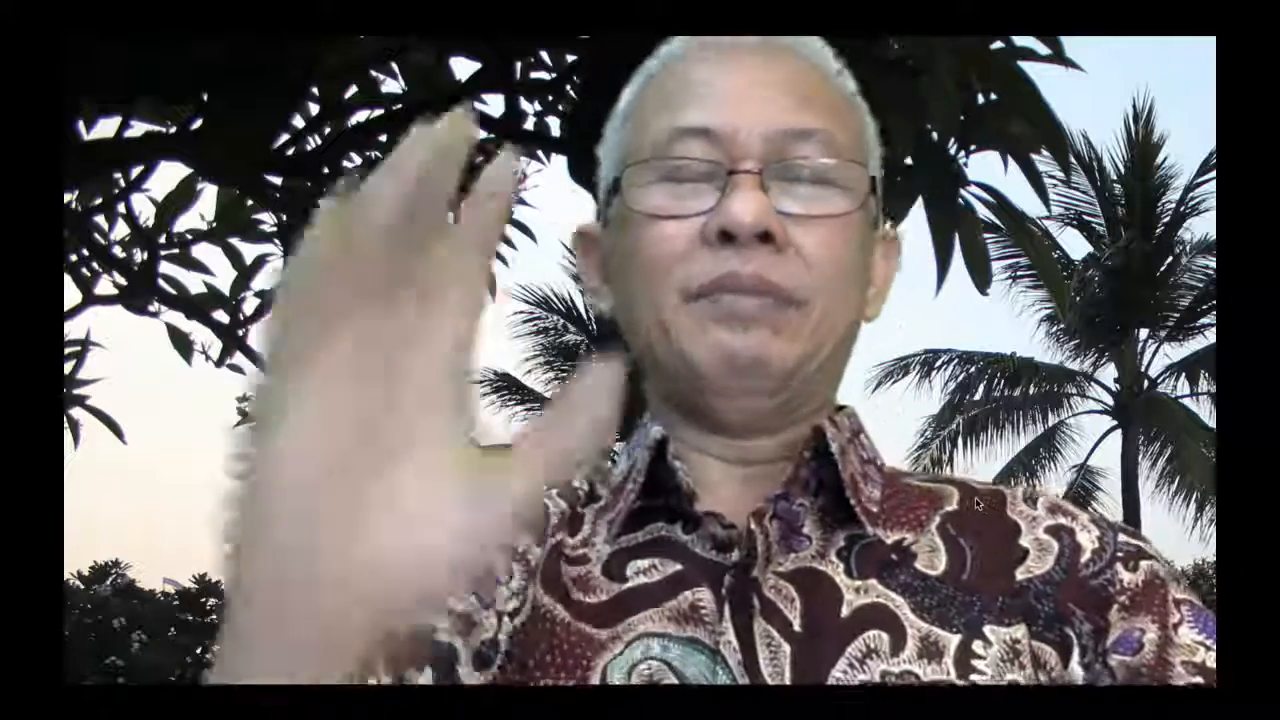